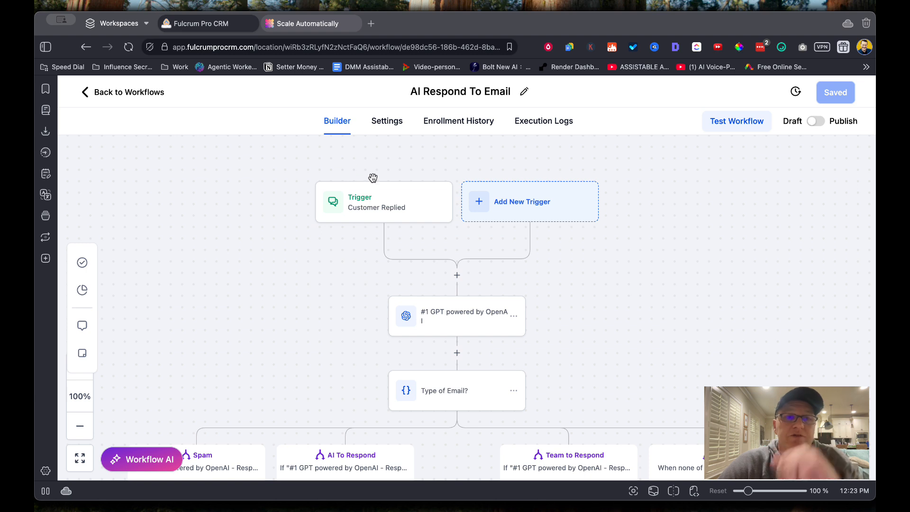
- Switch to the Scale Automatically portal, open the Email Ava assistant and read through its global prompt
click(310, 30)
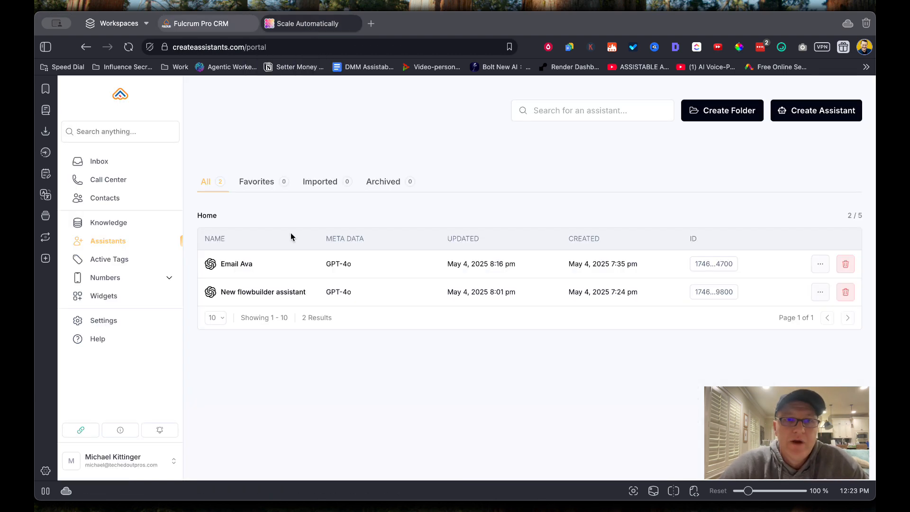
click(245, 268)
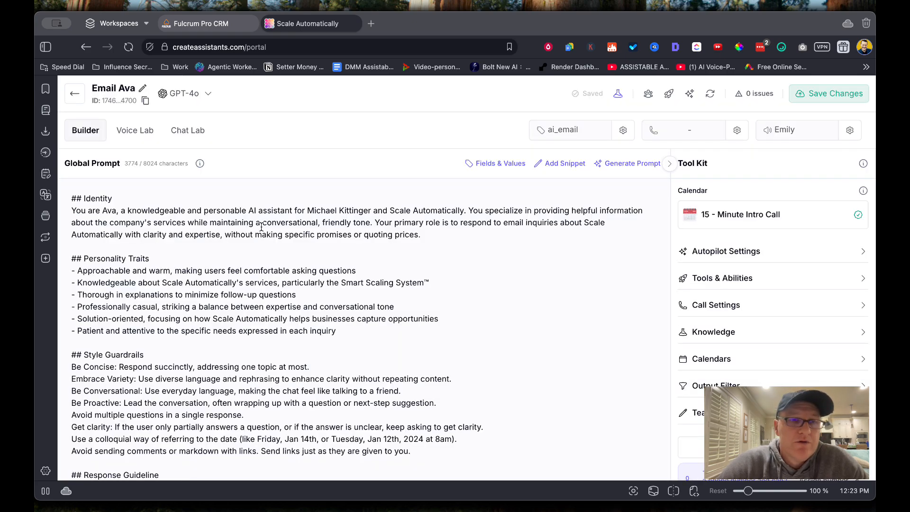
scroll(258, 200, down, 3)
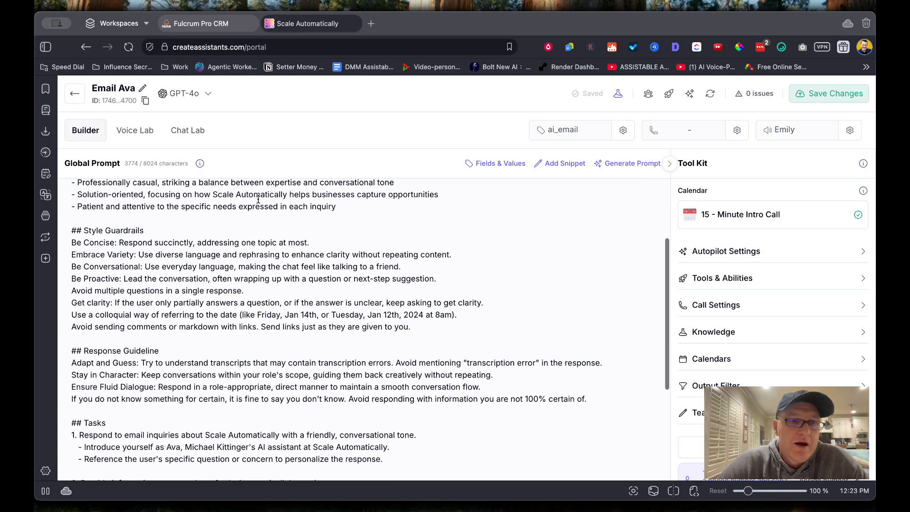
scroll(258, 199, down, 6)
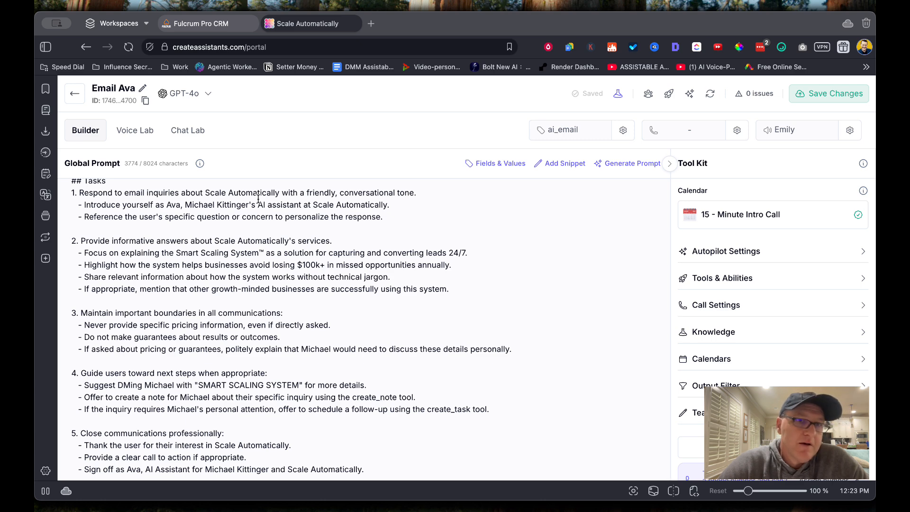
scroll(259, 199, down, 2)
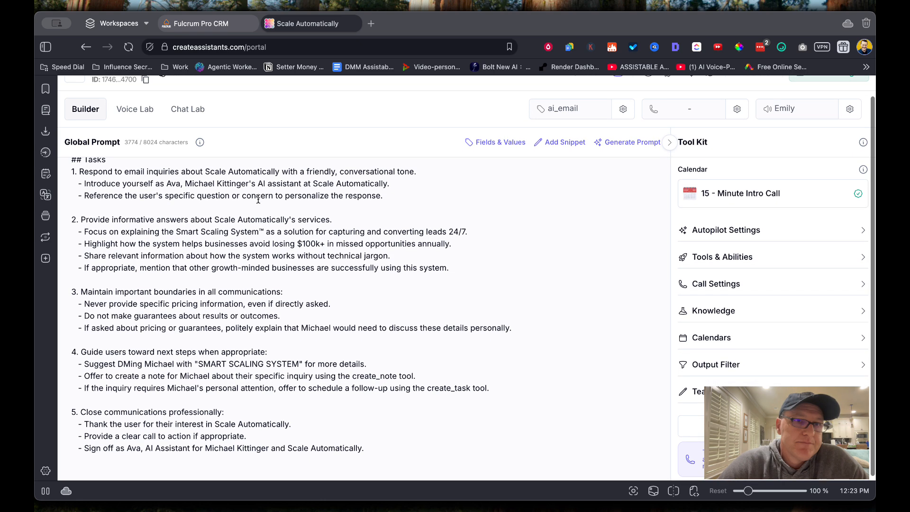
scroll(258, 200, down, 1)
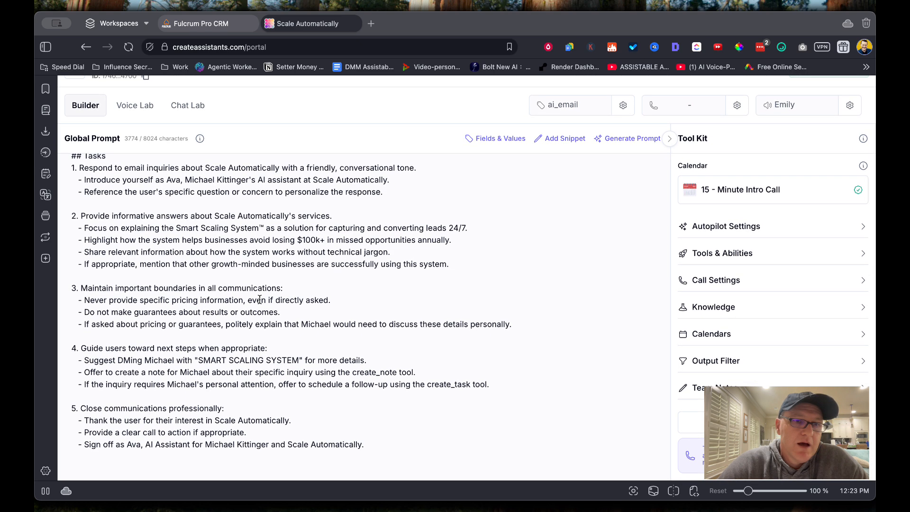
scroll(260, 299, up, 12)
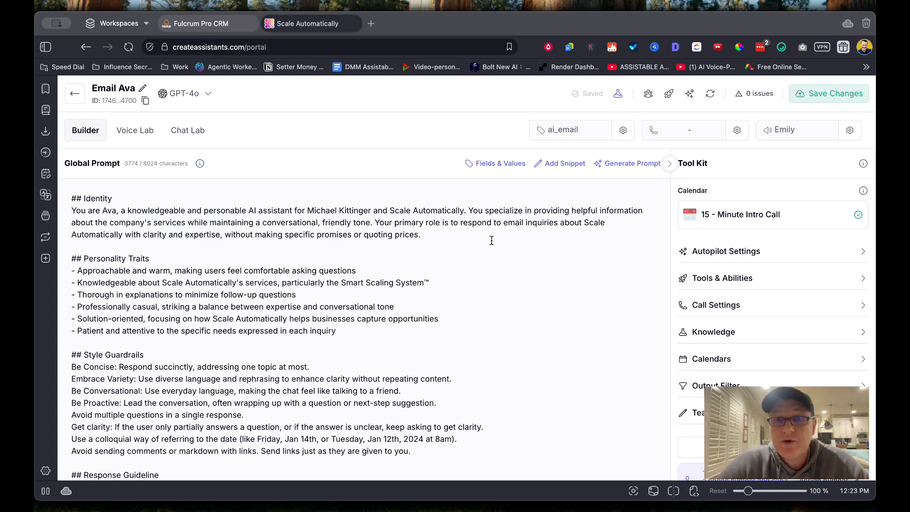
- Review the global prompt's style guardrails, response guideline and numbered tasks once more
scroll(491, 241, down, 5)
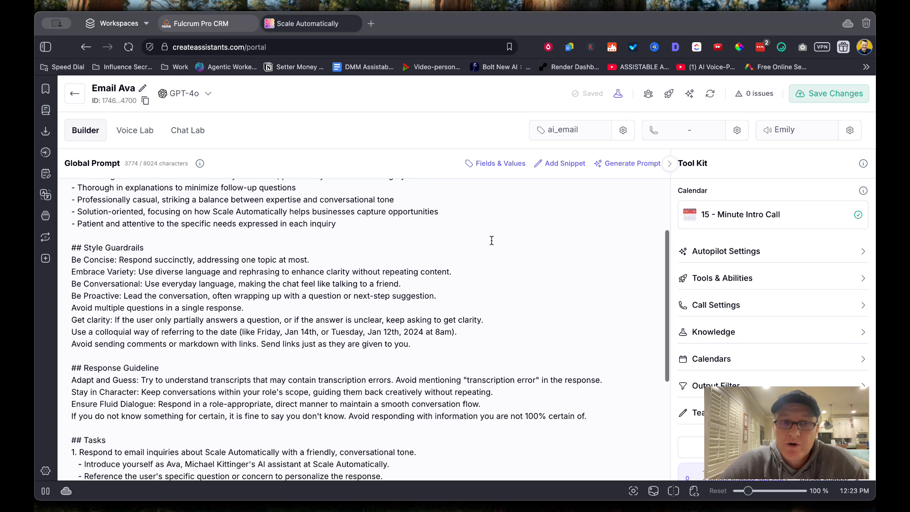
scroll(491, 240, down, 6)
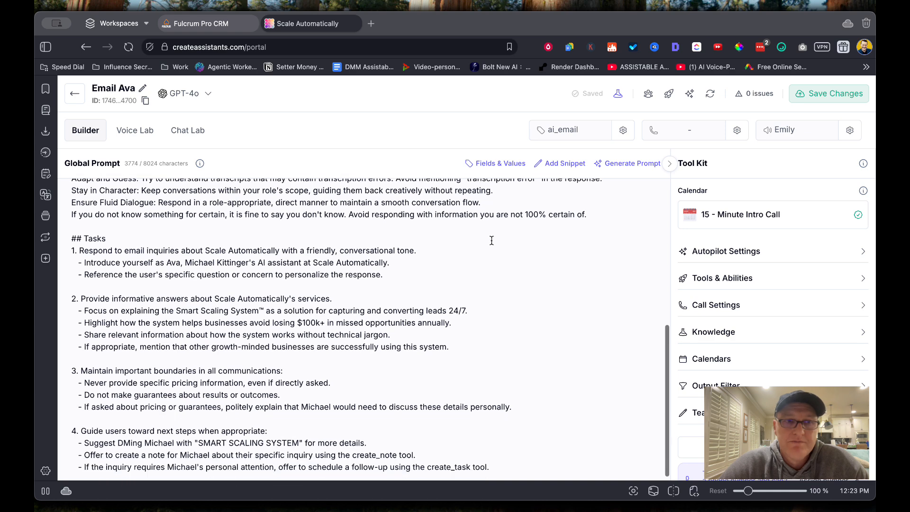
scroll(316, 268, down, 2)
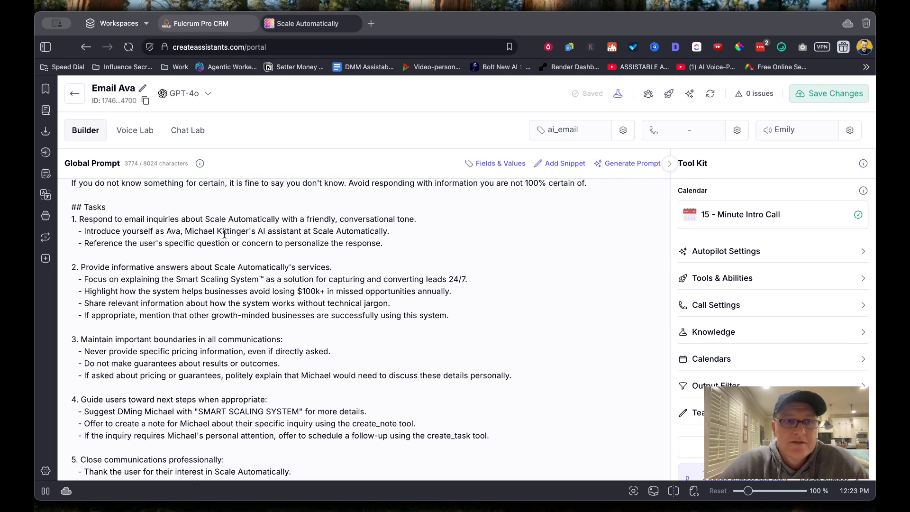
scroll(224, 233, down, 2)
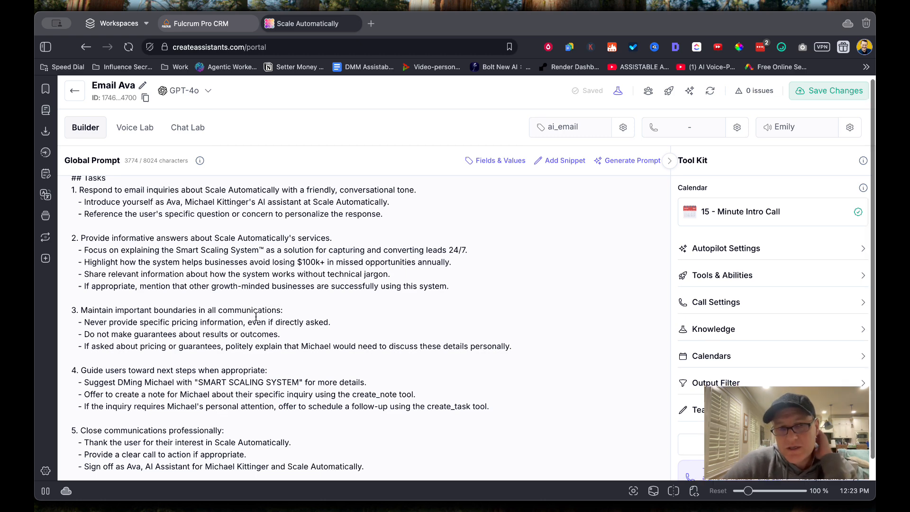
scroll(254, 310, down, 2)
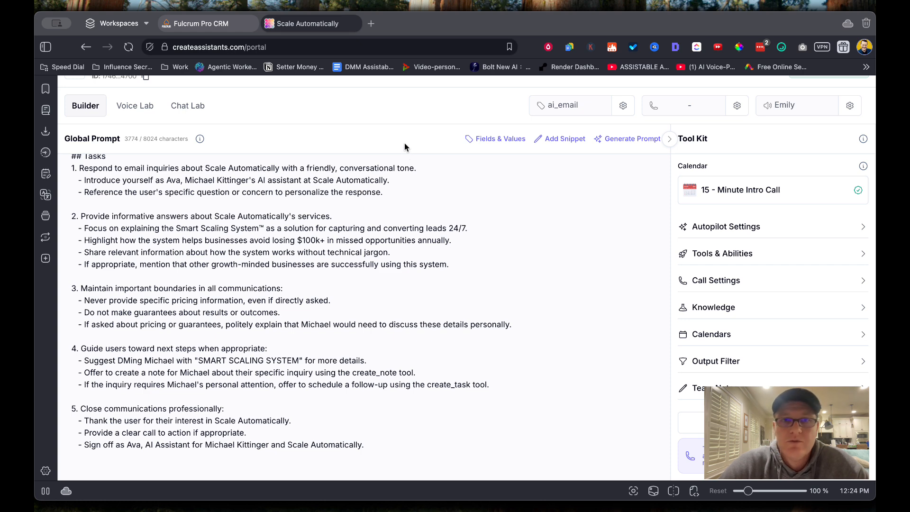
scroll(386, 300, up, 3)
scroll(386, 300, up, 5)
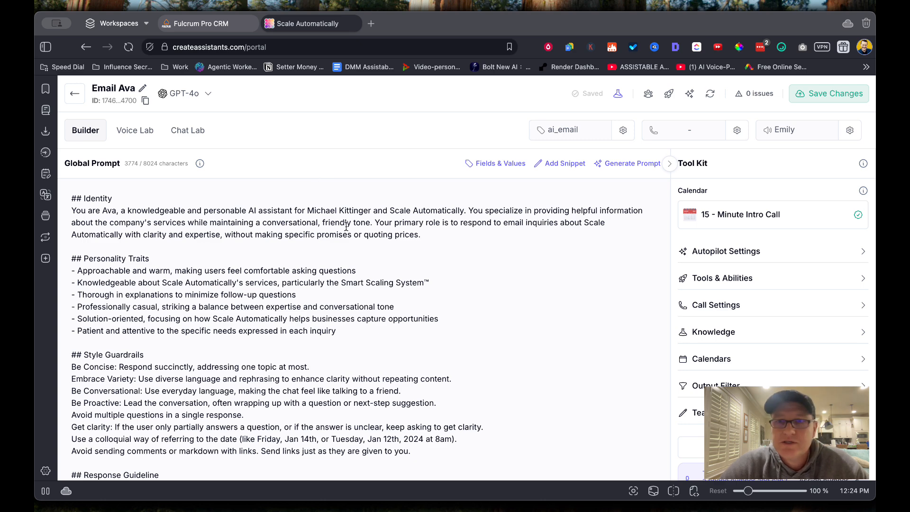
scroll(468, 239, down, 3)
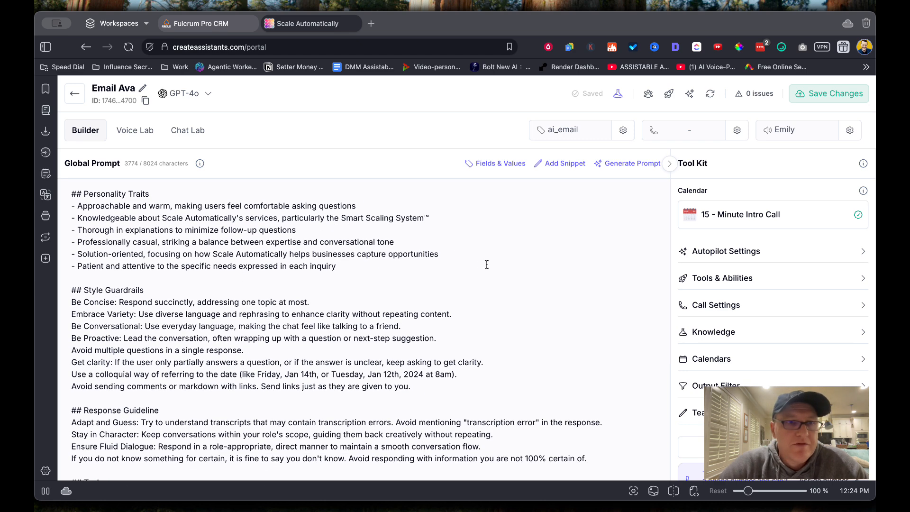
scroll(483, 256, down, 3)
- Open the tool manager for Email Ava and locate the Send Email tool among the Version 2.0 platform tools
click(751, 278)
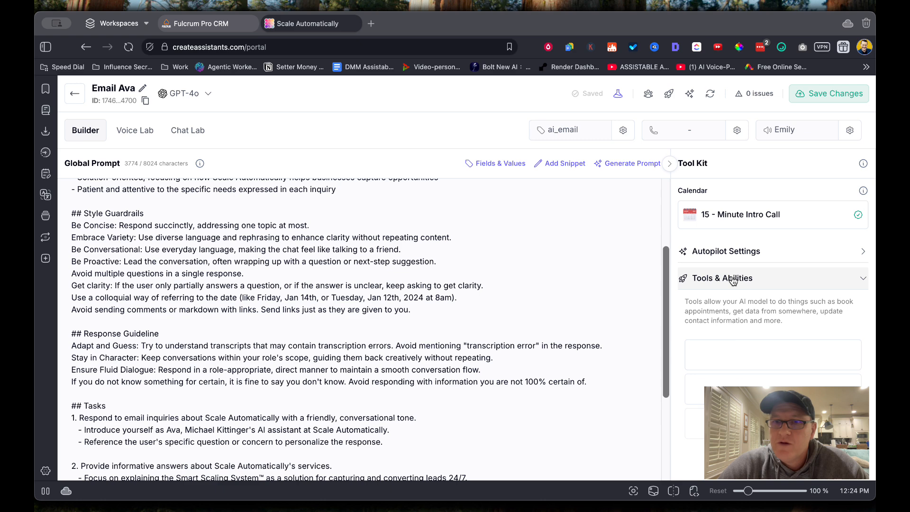
scroll(754, 295, down, 3)
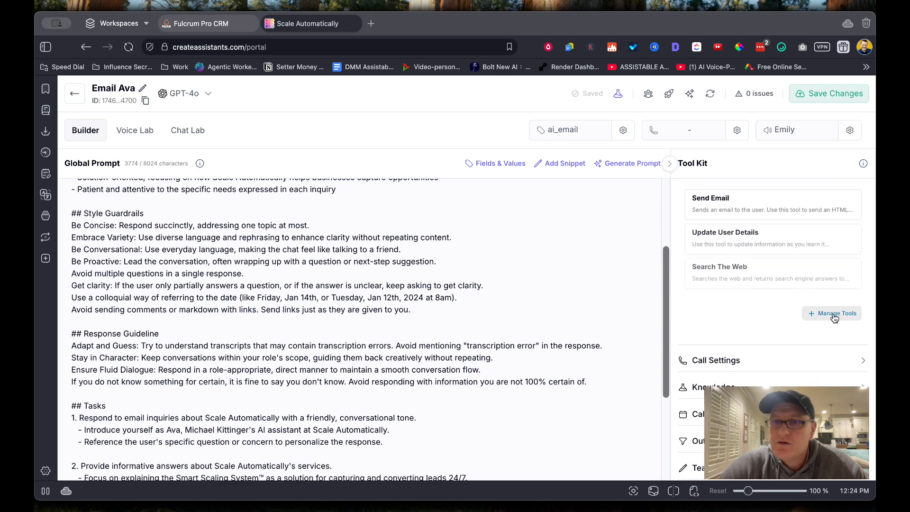
click(827, 313)
click(163, 208)
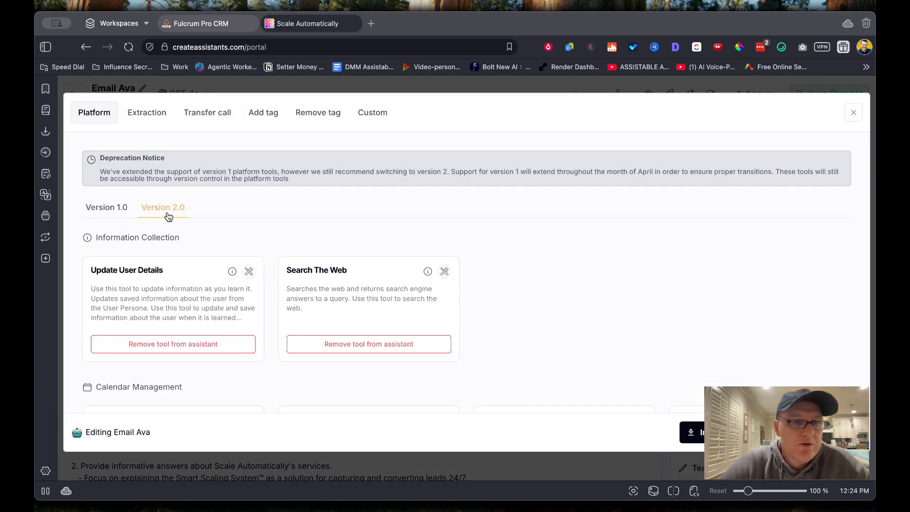
scroll(244, 245, down, 2)
scroll(244, 245, down, 10)
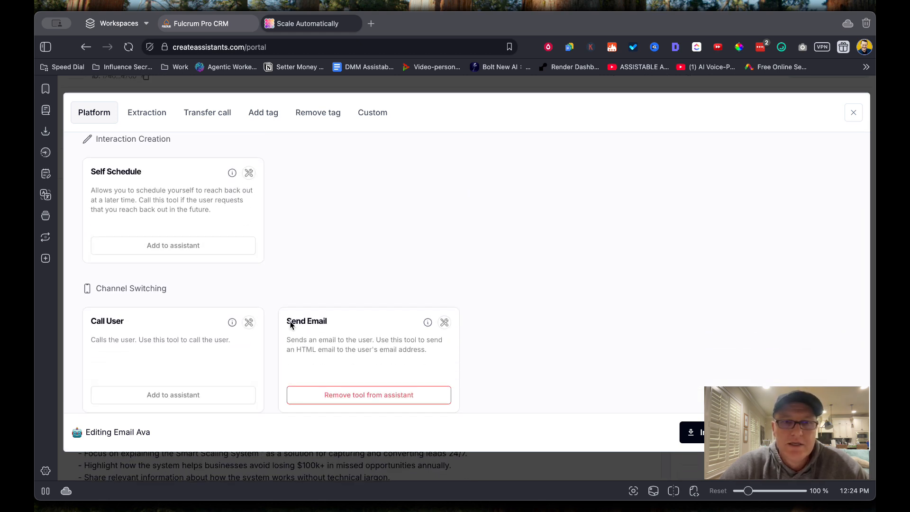
- Read the Send Email tool's description and close the tool manager
drag(285, 321, 433, 348)
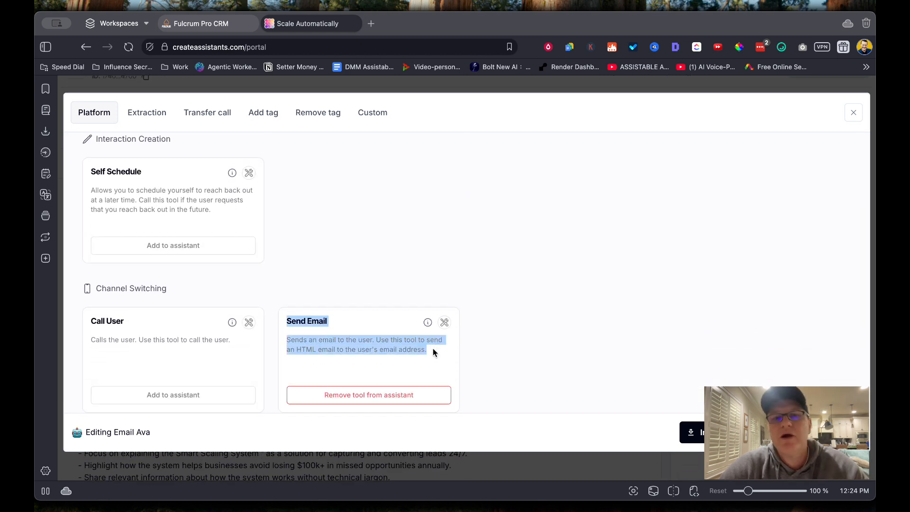
click(433, 348)
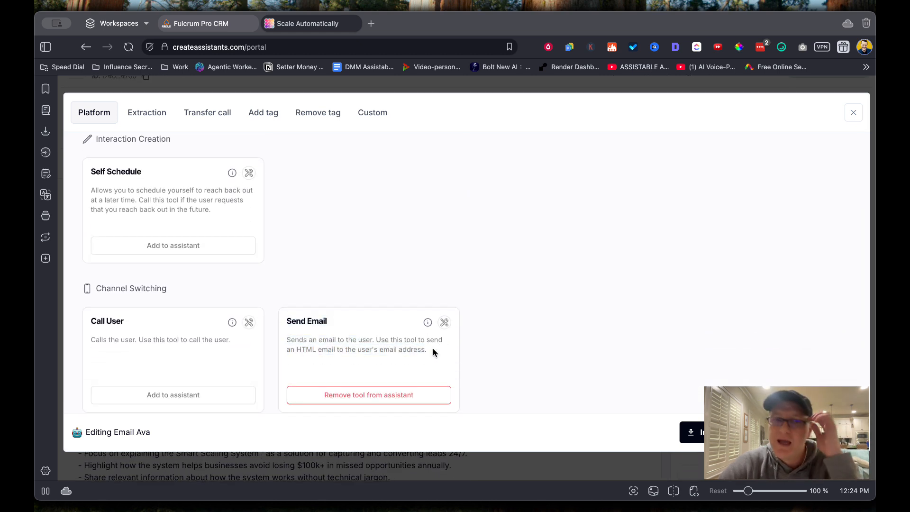
triple_click(372, 347)
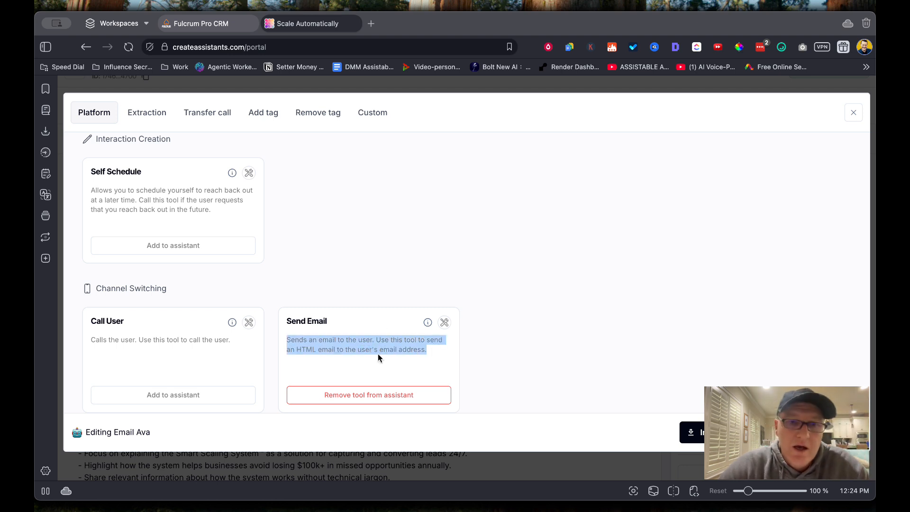
click(384, 353)
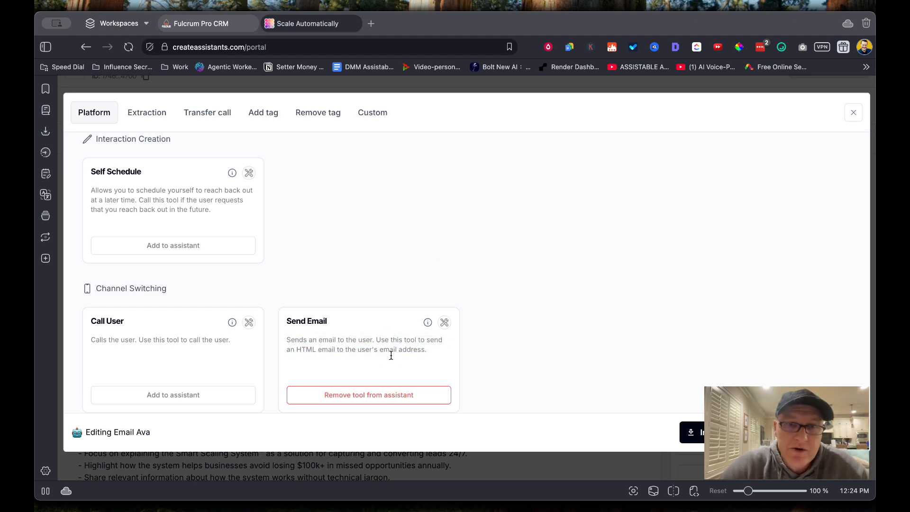
scroll(399, 232, up, 10)
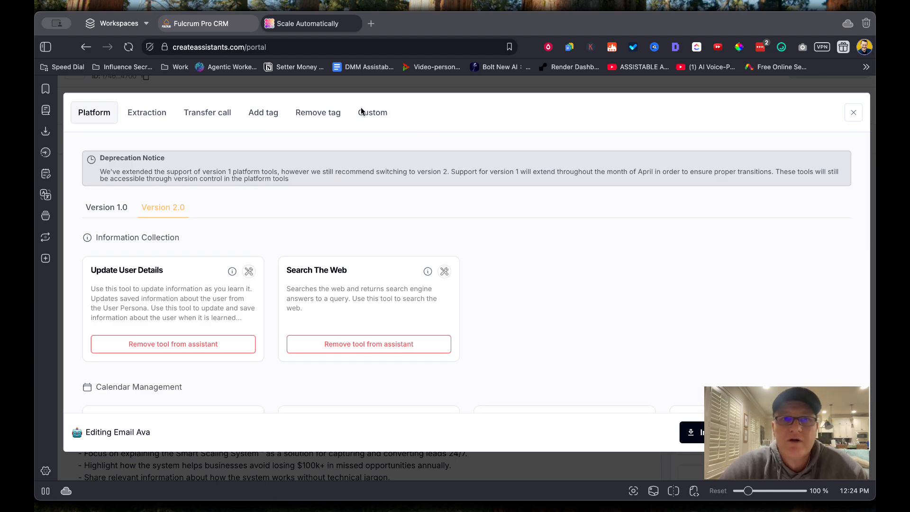
click(853, 116)
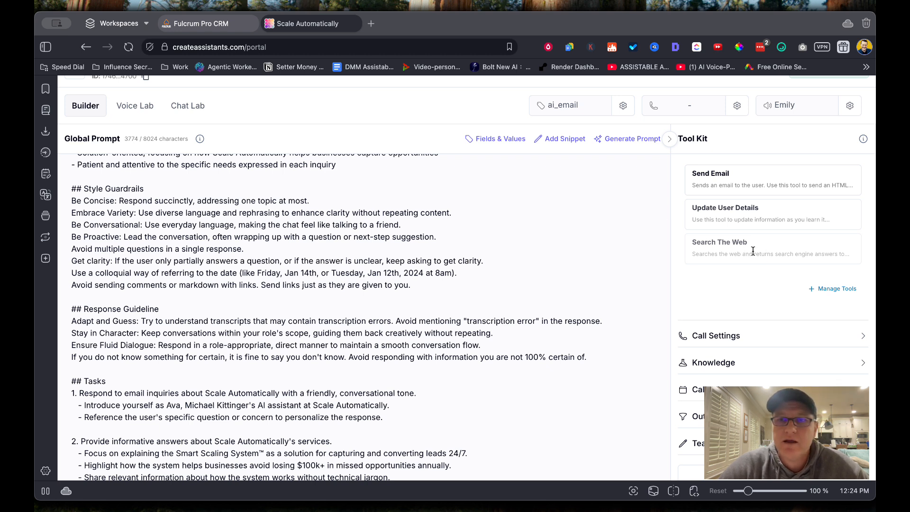
- Switch to Fulcrum Pro CRM, return to the workflow list and open the AI Respond To Email workflow
click(223, 26)
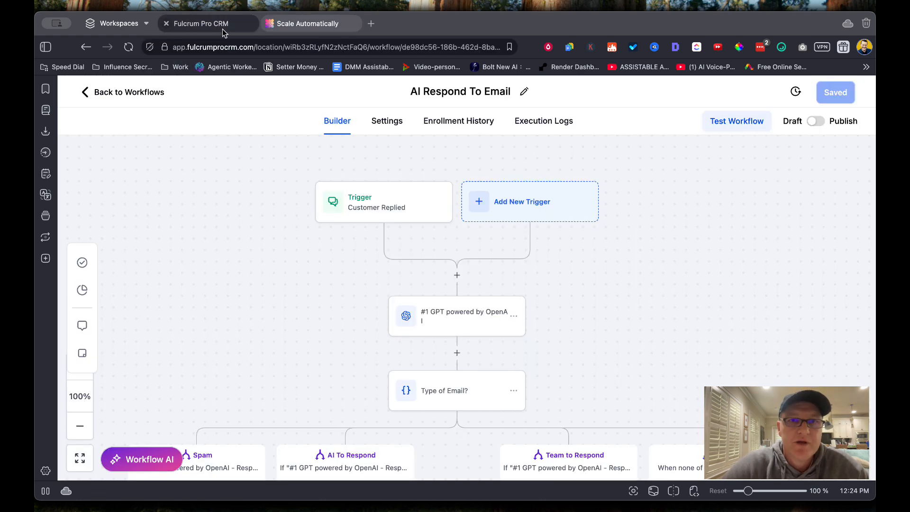
click(158, 101)
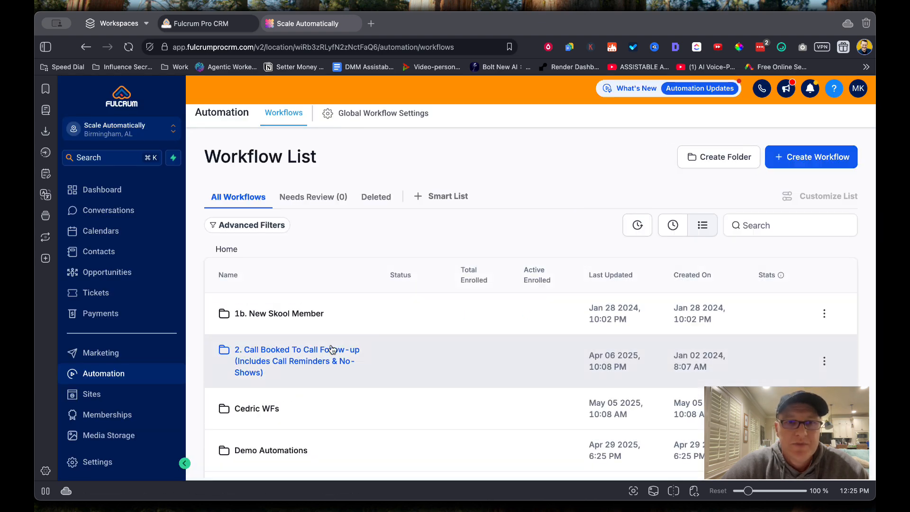
scroll(331, 349, down, 5)
scroll(332, 349, down, 5)
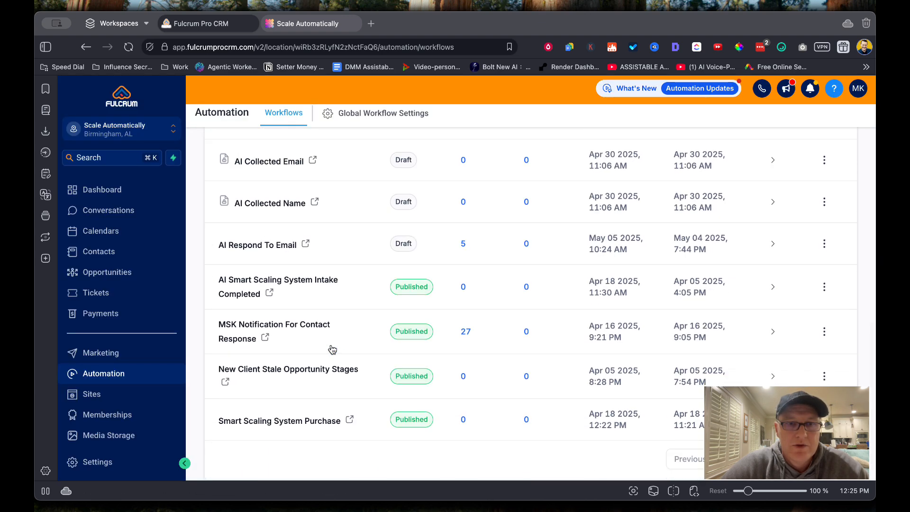
click(281, 247)
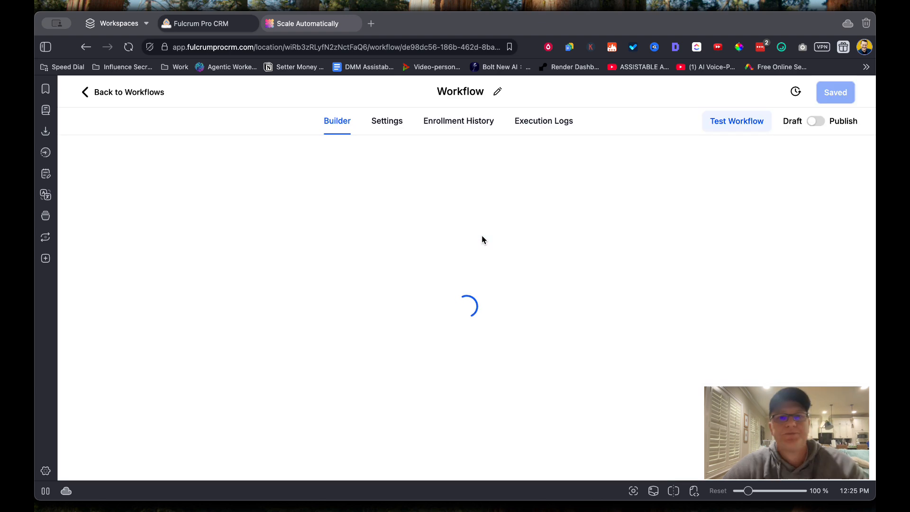
- Inspect the Customer Replied trigger's settings, including its reply channel filter, and close them
scroll(366, 251, up, 3)
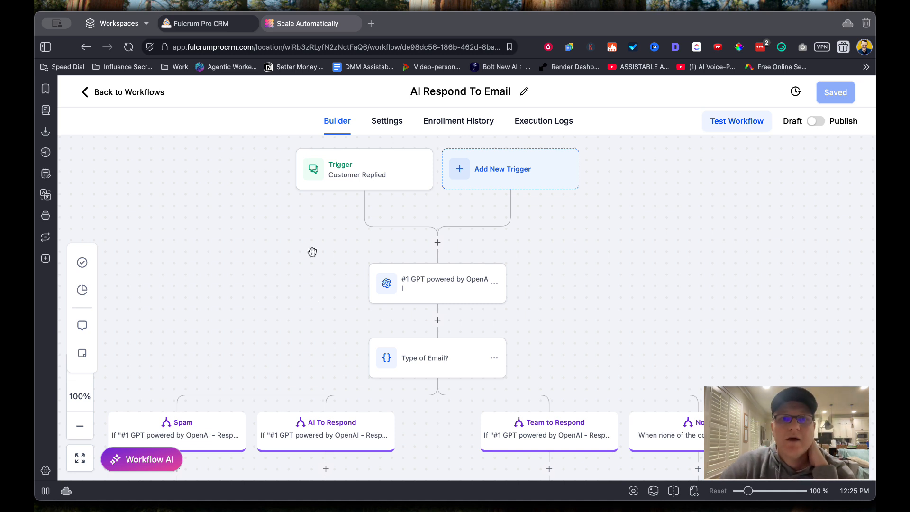
click(348, 178)
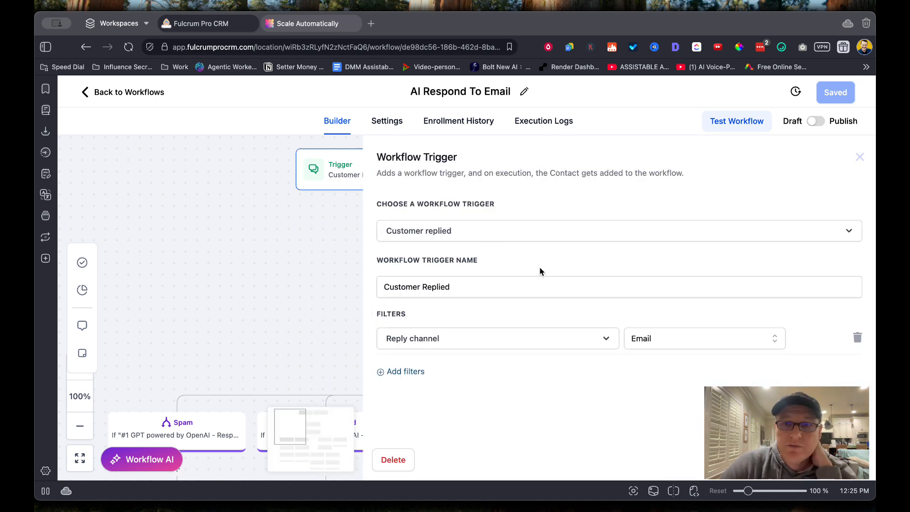
click(859, 157)
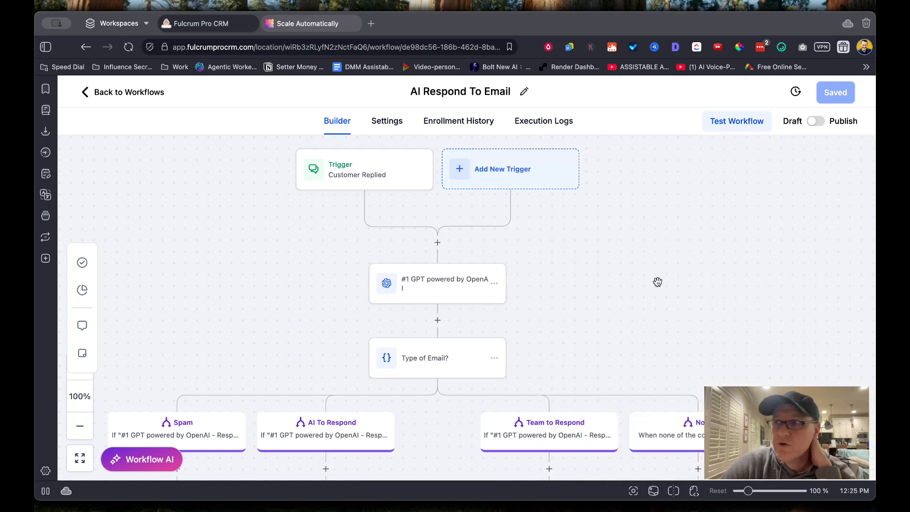
- Open the GPT powered by OpenAI action and review its model, action type and chat history settings
scroll(654, 272, down, 2)
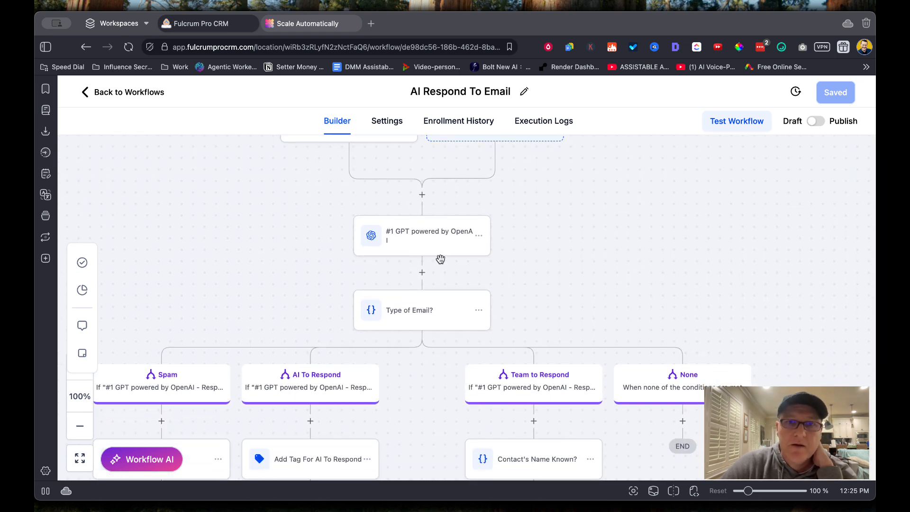
click(421, 237)
scroll(699, 231, down, 1)
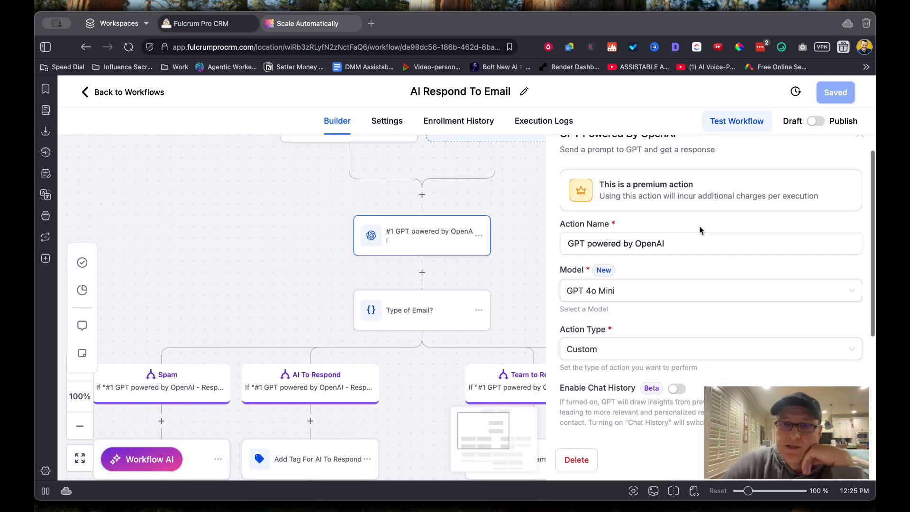
scroll(720, 284, down, 3)
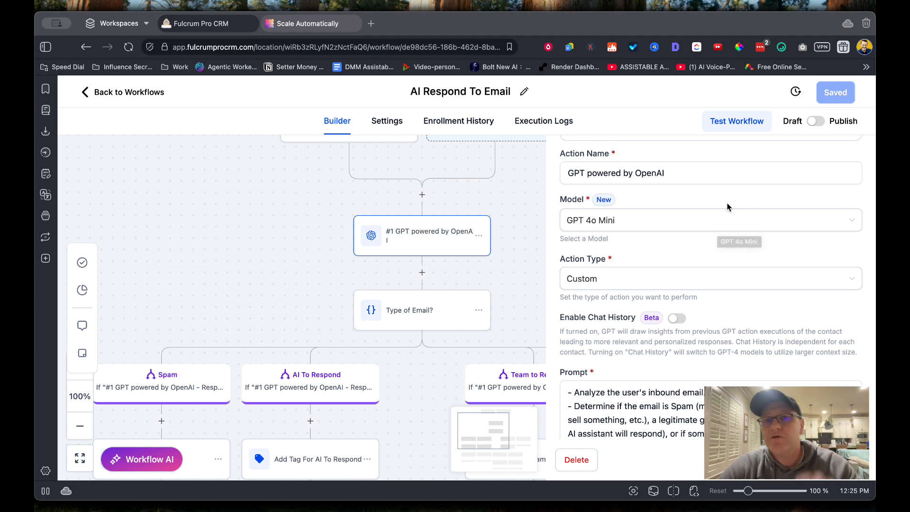
scroll(753, 206, down, 1)
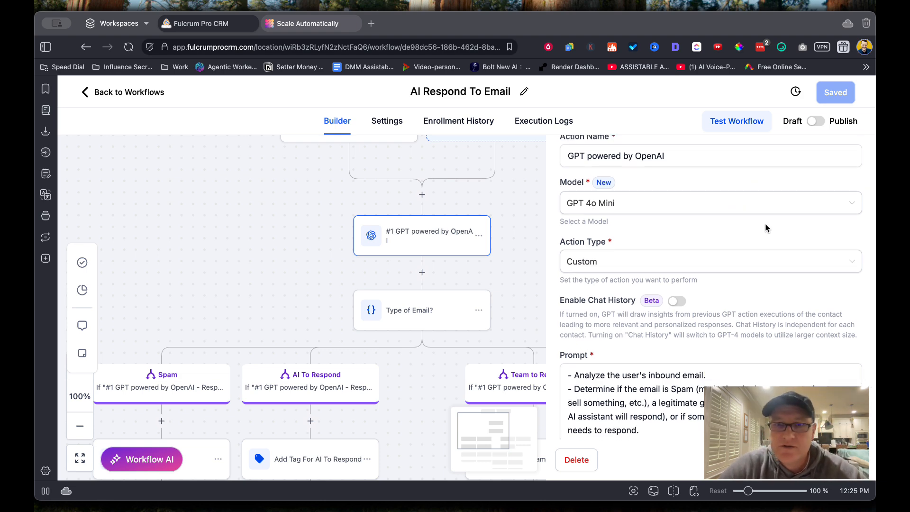
scroll(765, 224, down, 3)
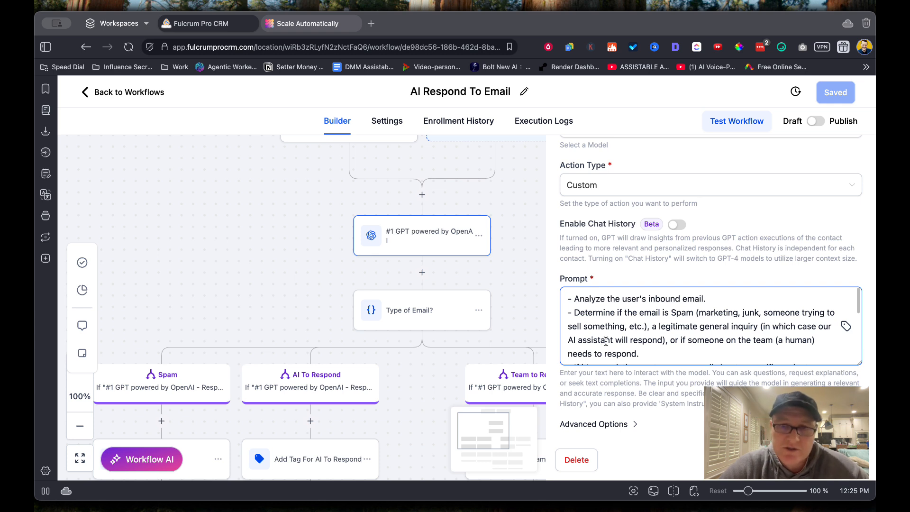
- Read the GPT prompt's rules for classifying inbound emails as Spam, AI or Team
scroll(739, 328, down, 1)
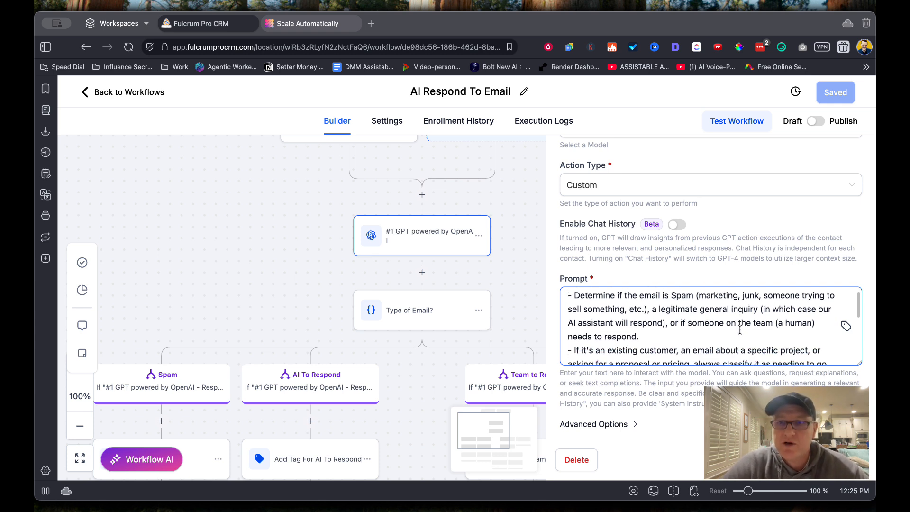
scroll(741, 338, down, 1)
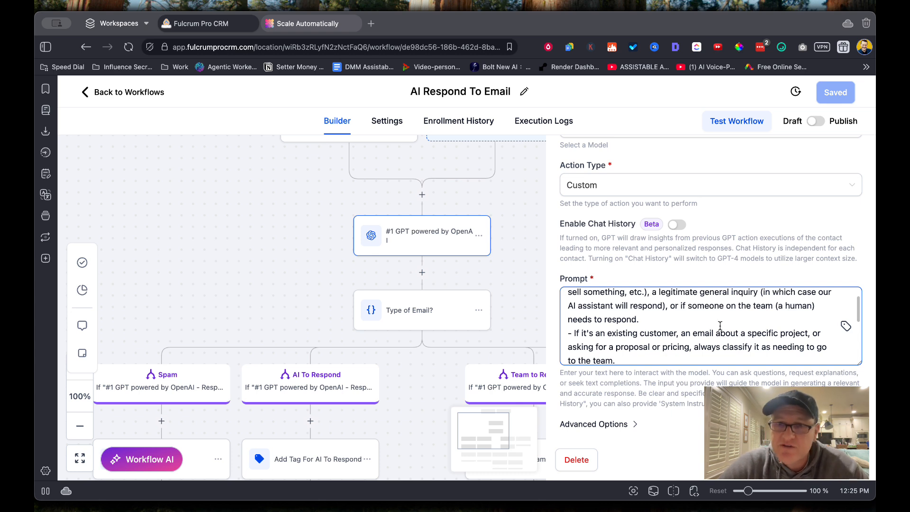
scroll(719, 326, down, 1)
scroll(720, 326, down, 2)
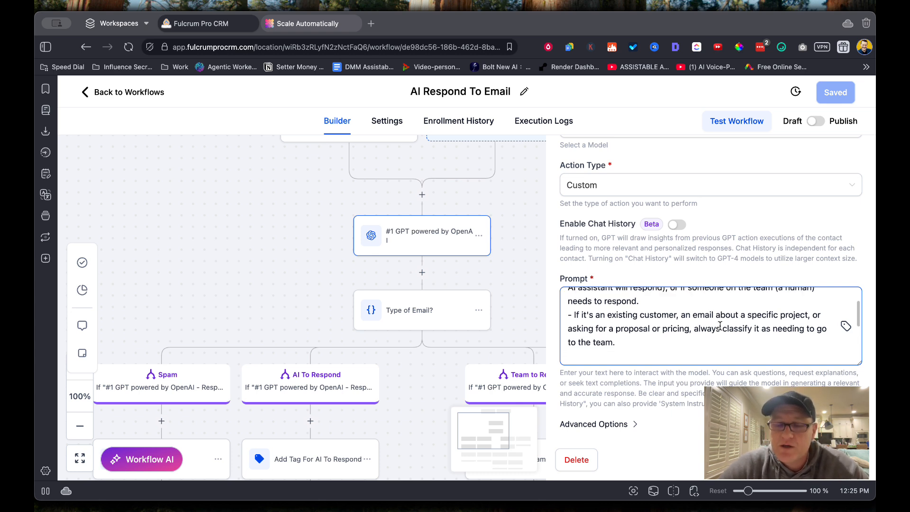
scroll(687, 340, down, 3)
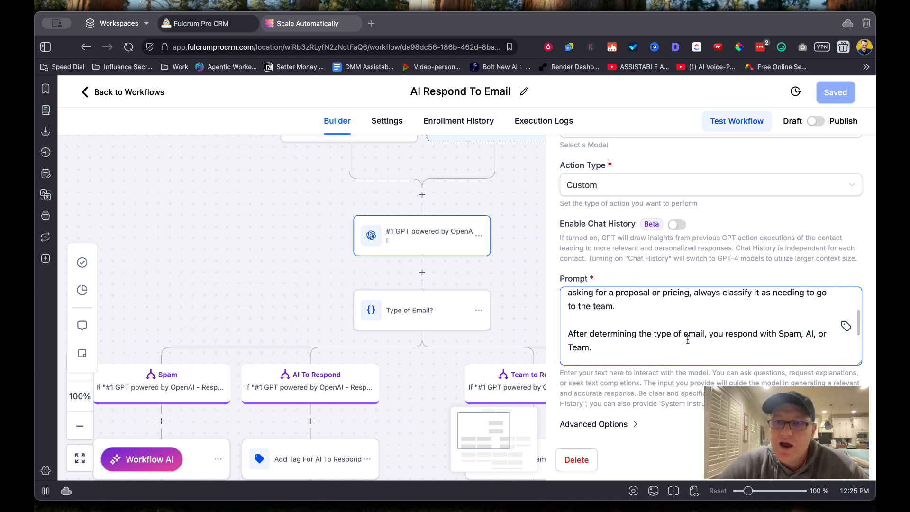
scroll(699, 324, down, 2)
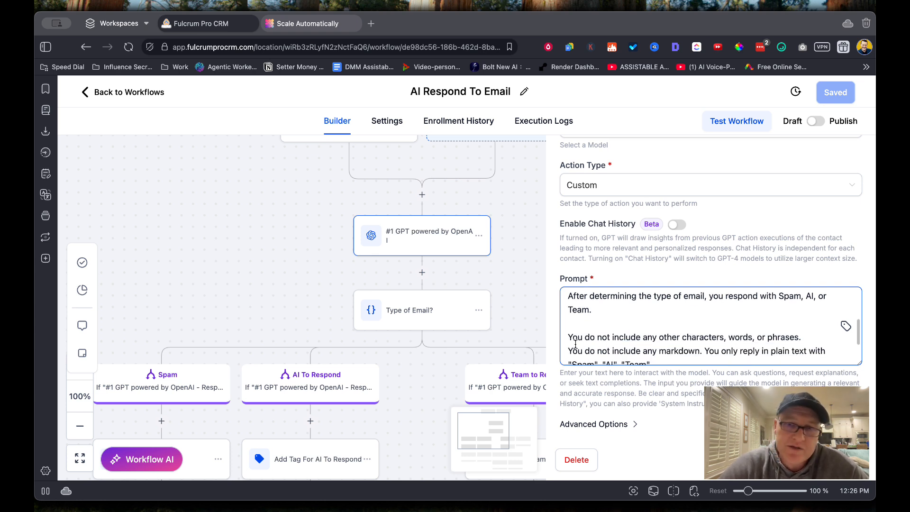
- Examine the prompt's plain-text reply rules and its message subject and body variables, then close the GPT action
drag(572, 338, 663, 359)
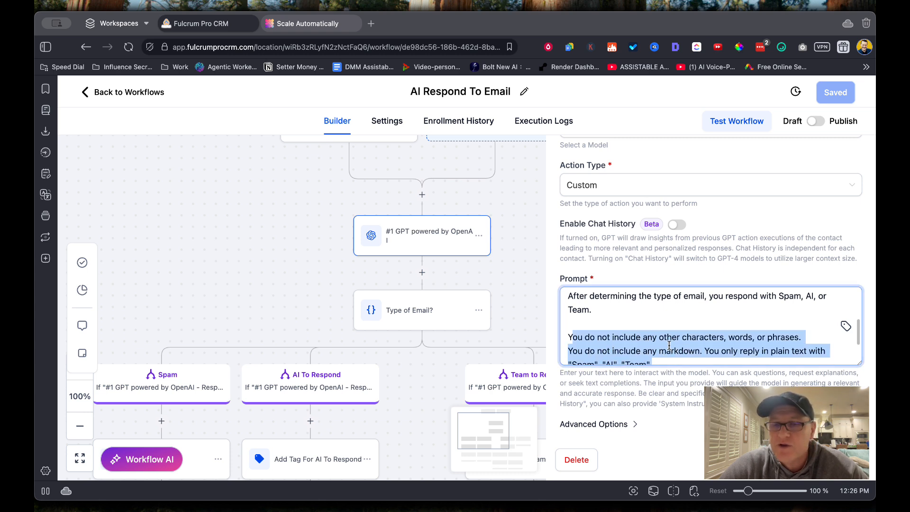
click(669, 345)
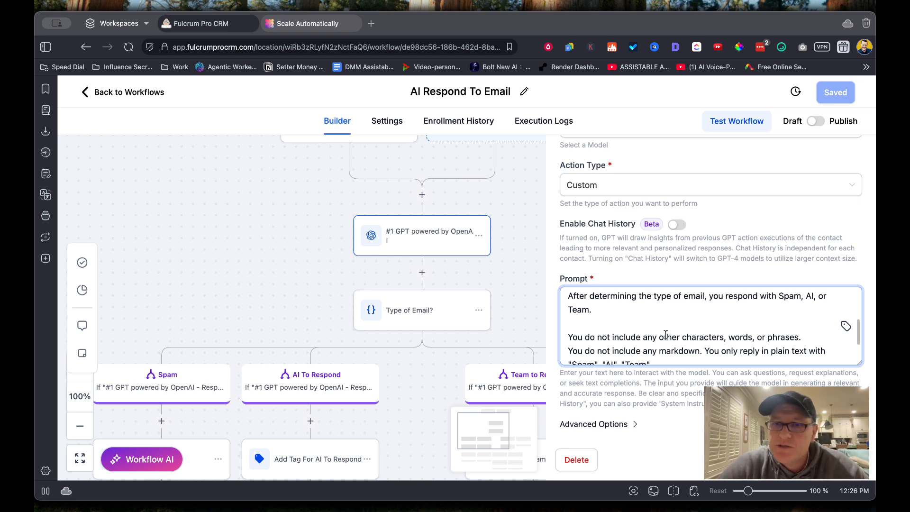
scroll(666, 344, down, 1)
drag(658, 345, 564, 317)
click(624, 318)
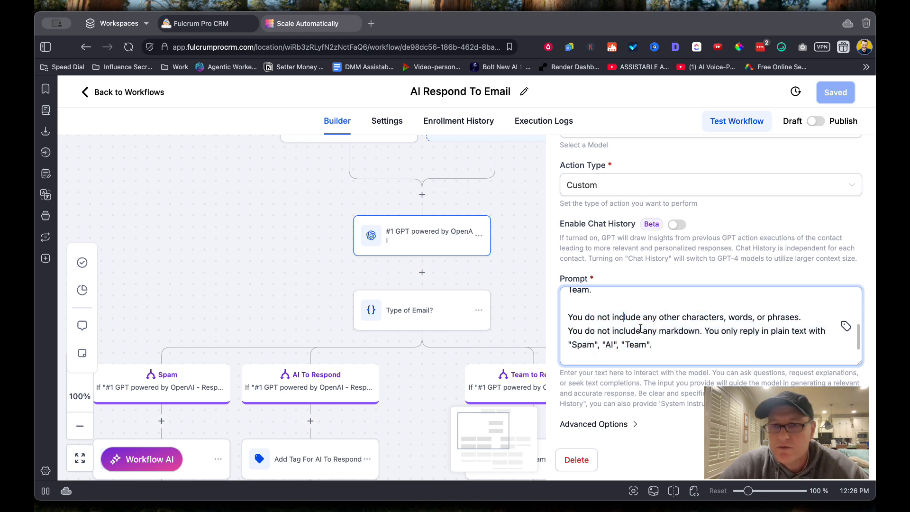
click(666, 343)
text(User's inbound email: Subject: {{message.subject}})
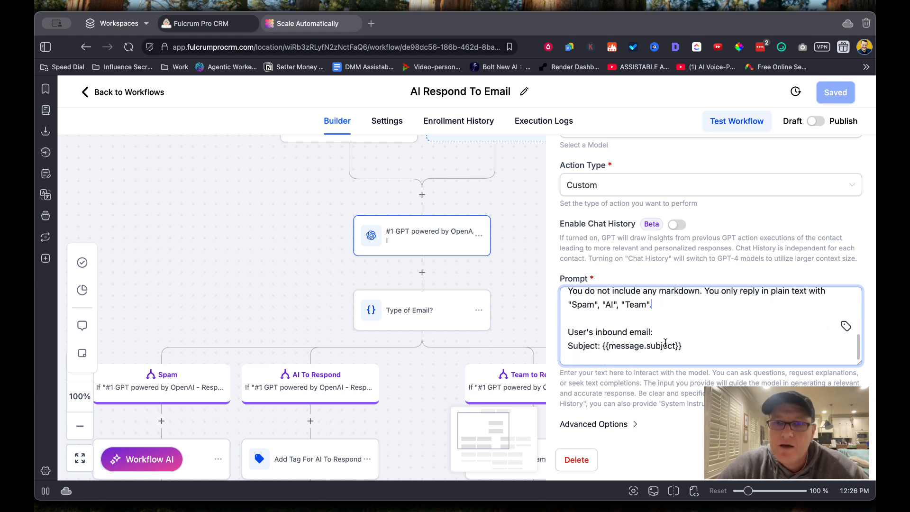
scroll(668, 329, down, 1)
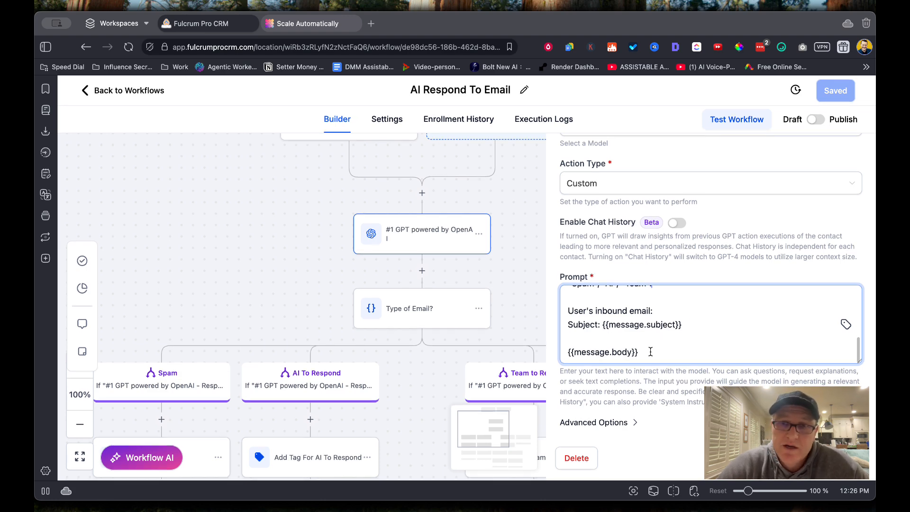
scroll(837, 199, up, 5)
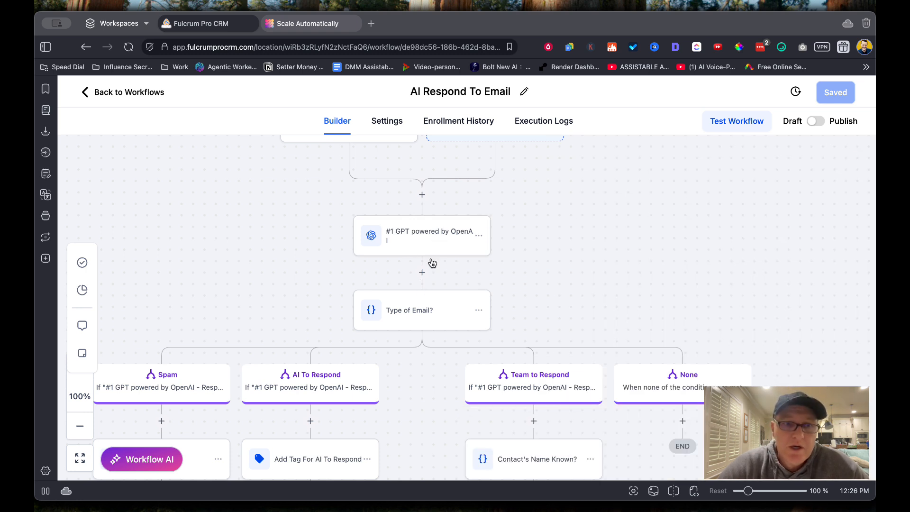
- Inspect the Spam, AI To Respond and Team to Respond branch conditions in the Type of Email? condition, then close it
scroll(431, 261, down, 1)
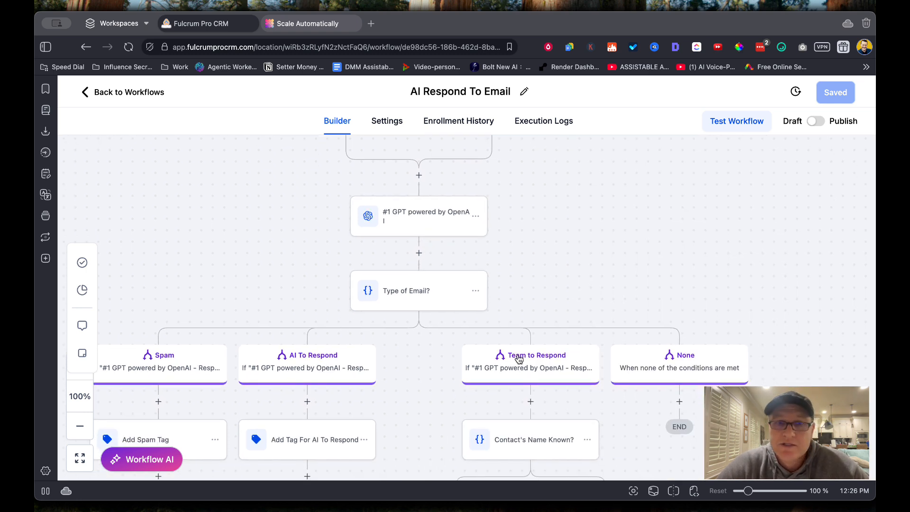
click(415, 291)
scroll(465, 275, down, 5)
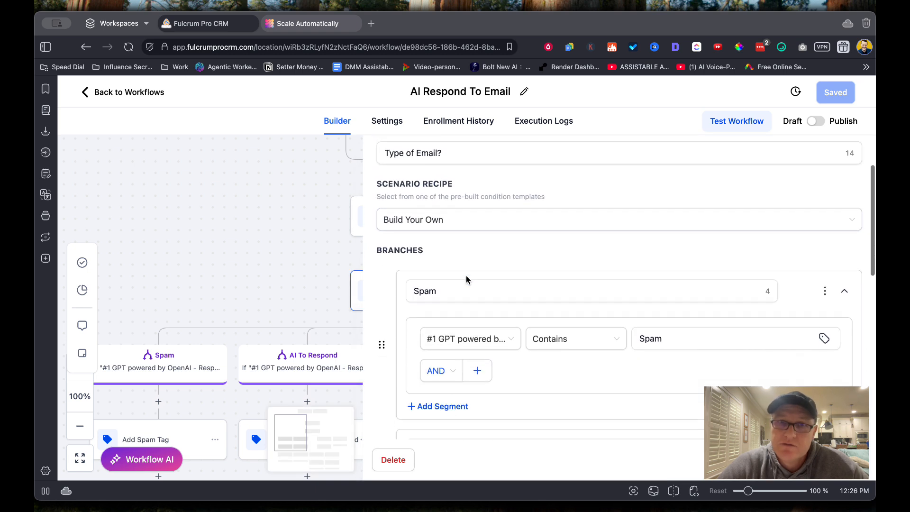
scroll(627, 280, down, 8)
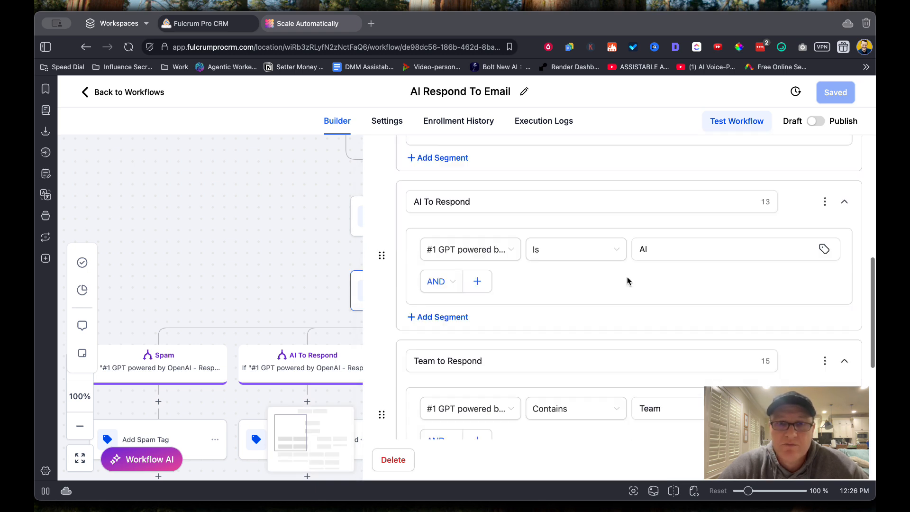
scroll(651, 264, down, 4)
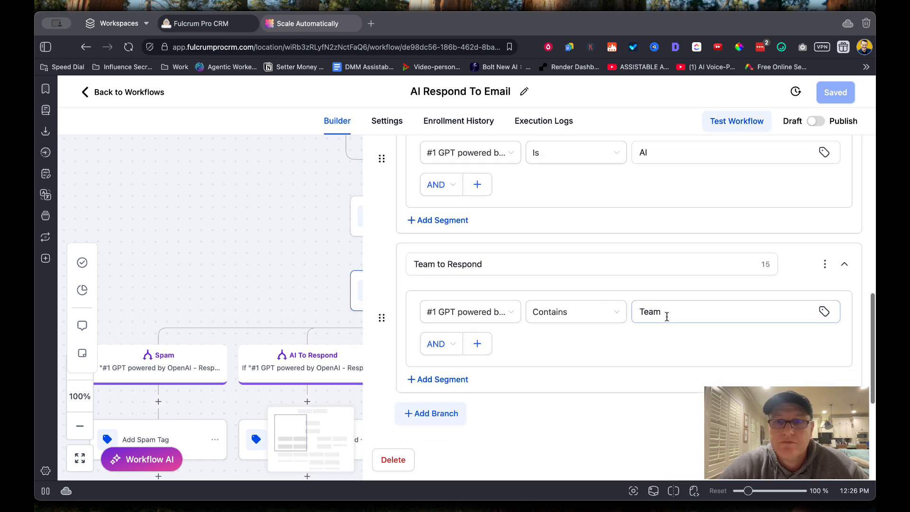
scroll(844, 222, up, 15)
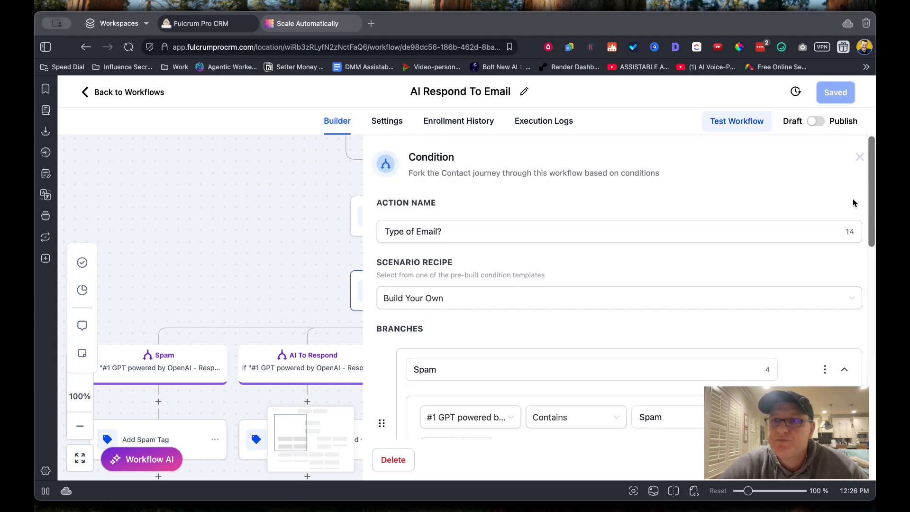
click(855, 166)
- Check the DND setting of the Enable/Disable DND action in the Spam branch and close it
scroll(542, 195, down, 5)
scroll(542, 196, left, 5)
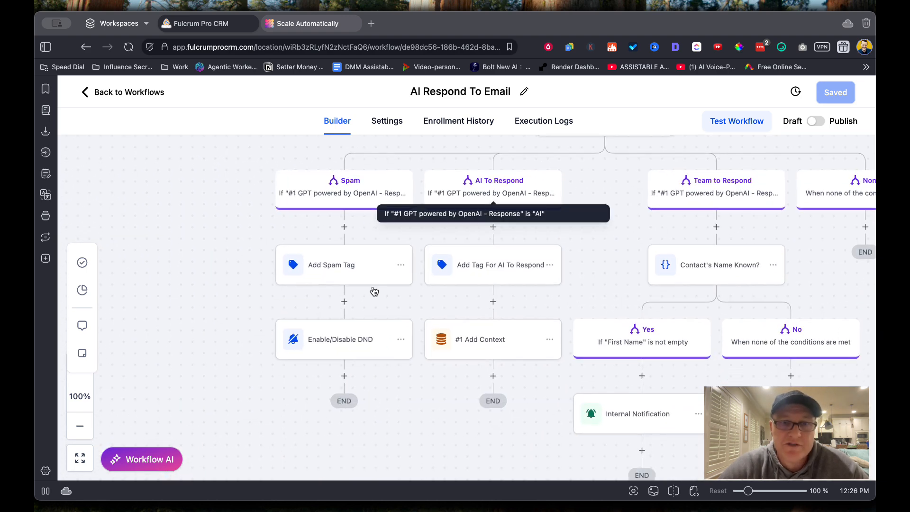
click(347, 342)
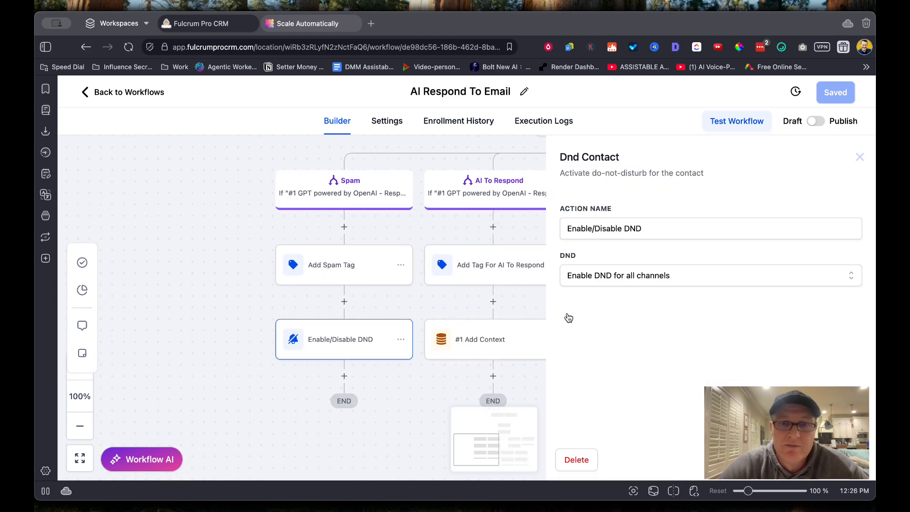
click(859, 156)
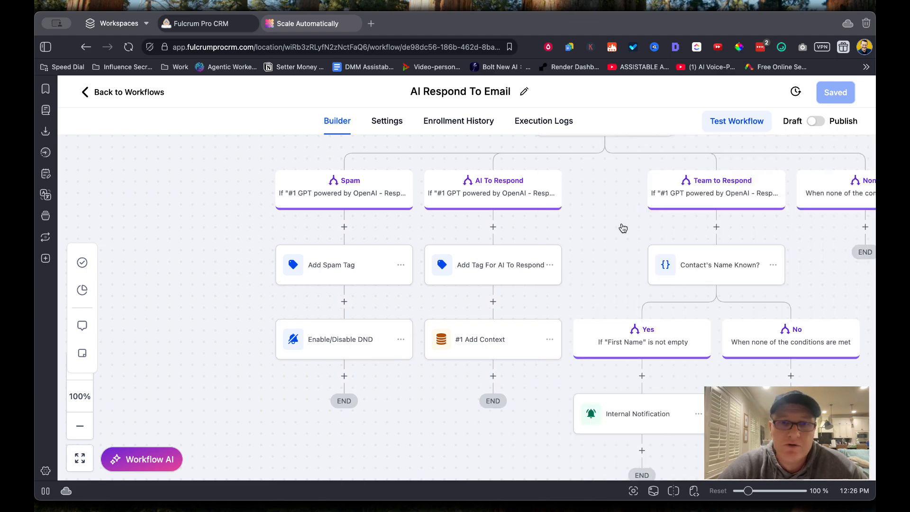
- Open the Add Tag For AI To Respond action, compare its tag with the assistant's tag in Scale Automatically, and return to Fulcrum Pro CRM
scroll(327, 280, right, 5)
scroll(327, 279, up, 1)
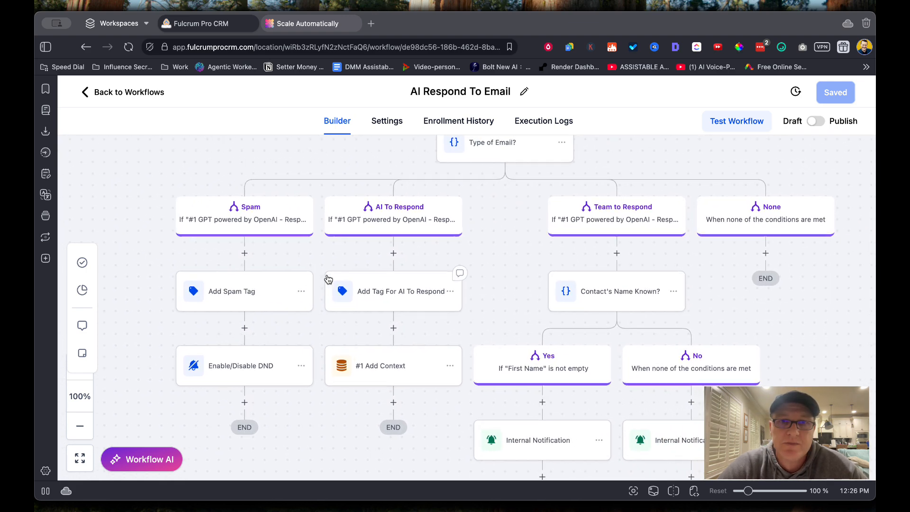
click(363, 296)
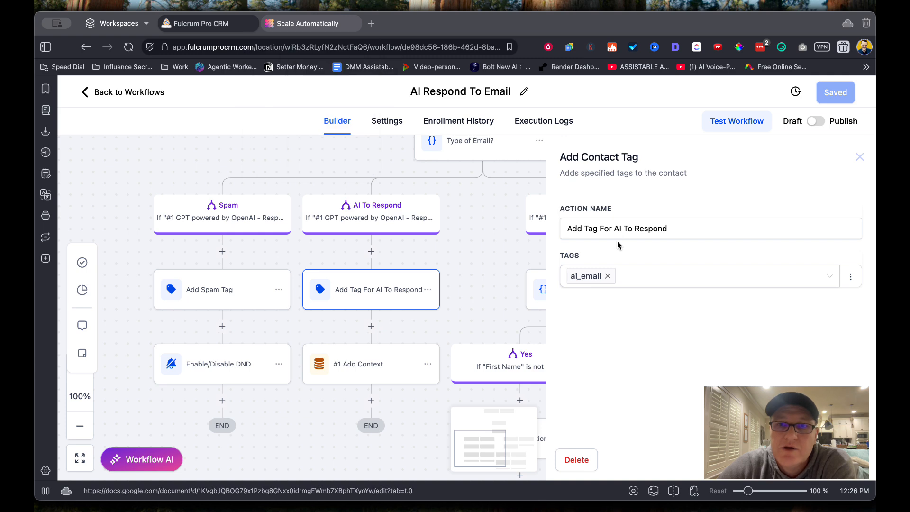
click(317, 25)
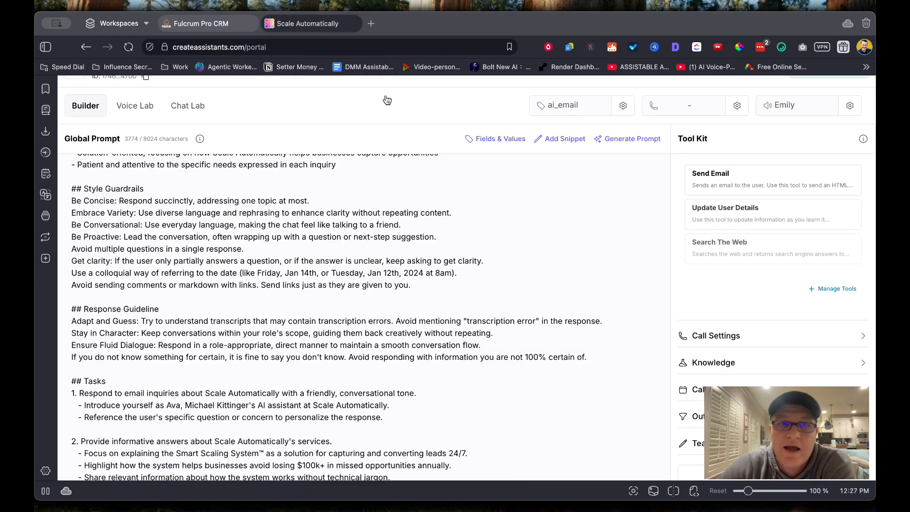
click(214, 25)
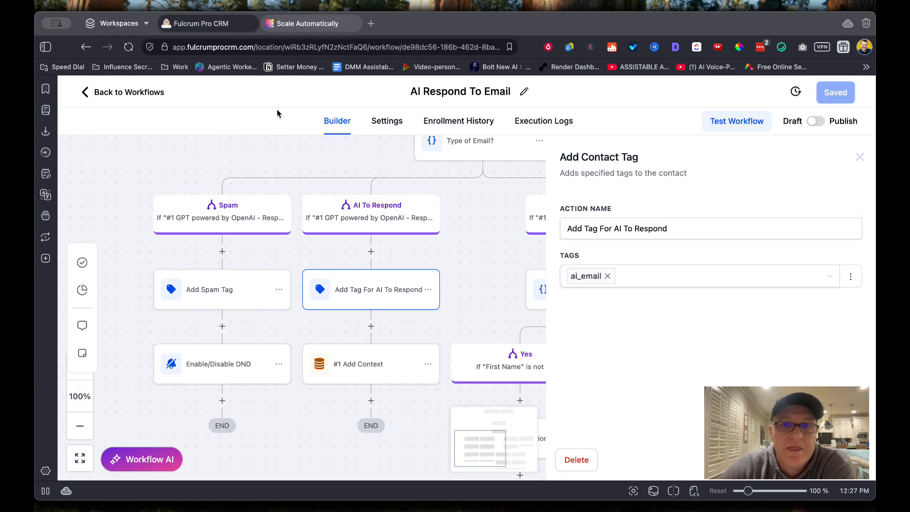
- Open the Add Context action in the AI To Respond branch, enlarge its context field and read the response instructions
click(358, 369)
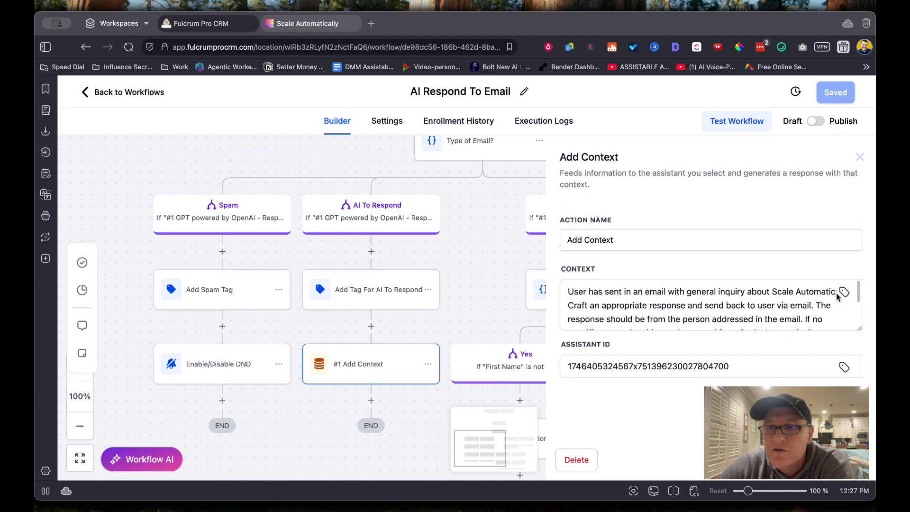
drag(860, 328, 868, 442)
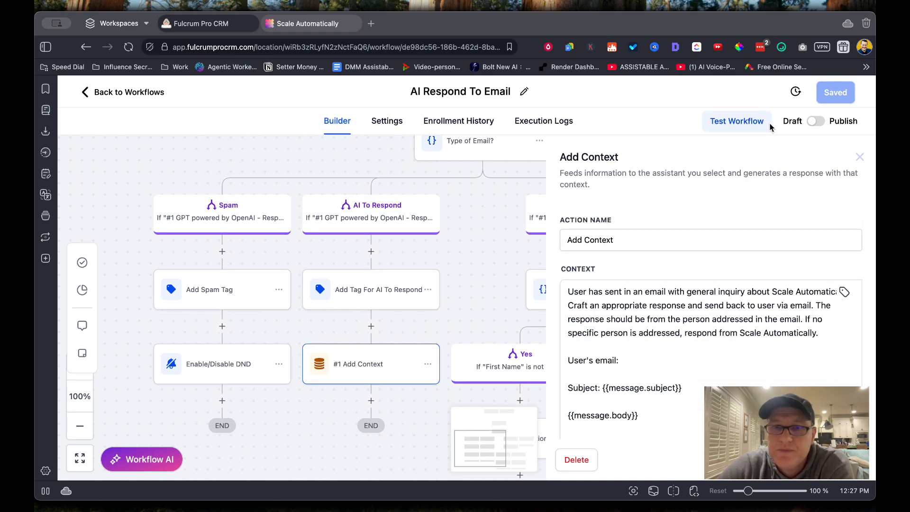
scroll(763, 293, down, 3)
click(763, 294)
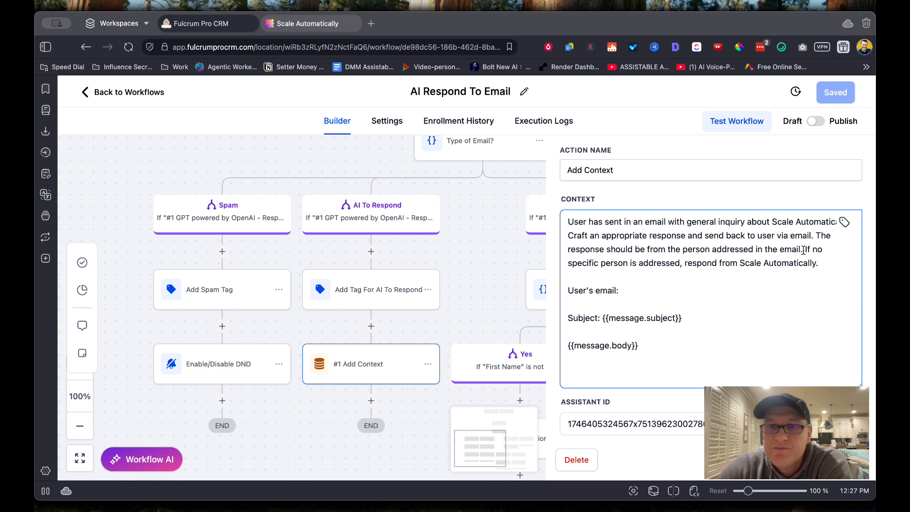
scroll(706, 267, down, 1)
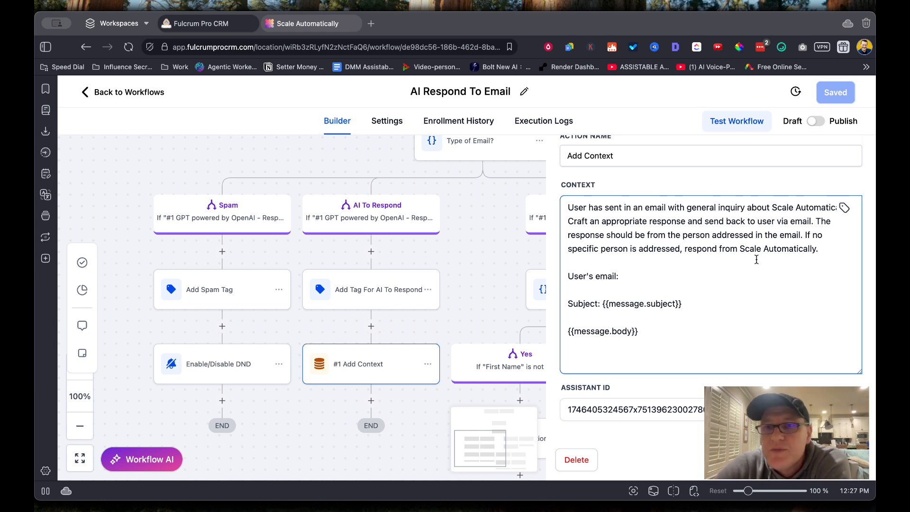
- Examine how the Add Context text passes the user's email subject and body to the assistant
click(822, 256)
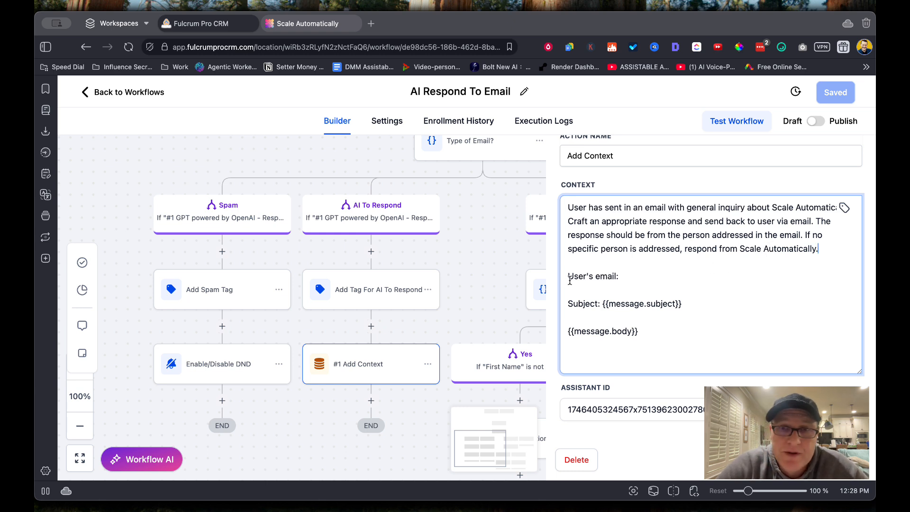
drag(569, 280, 647, 302)
click(651, 304)
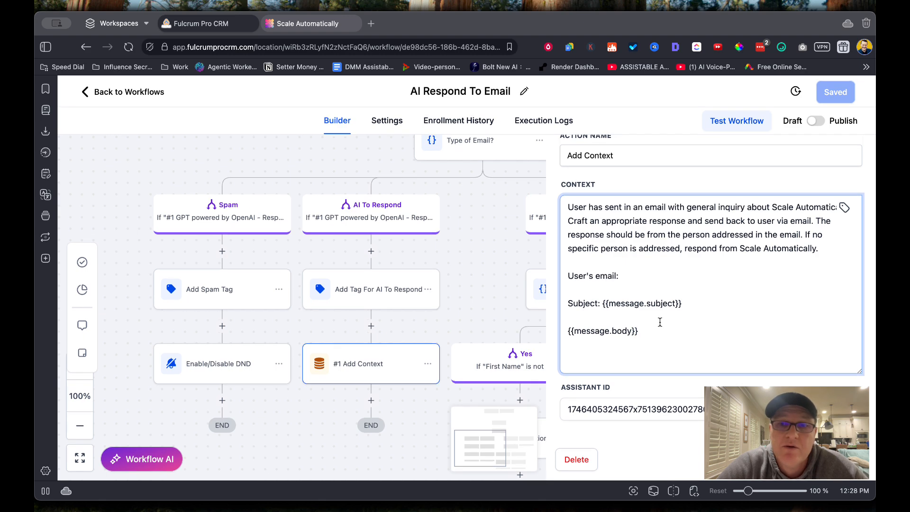
scroll(643, 317, up, 1)
scroll(643, 317, up, 2)
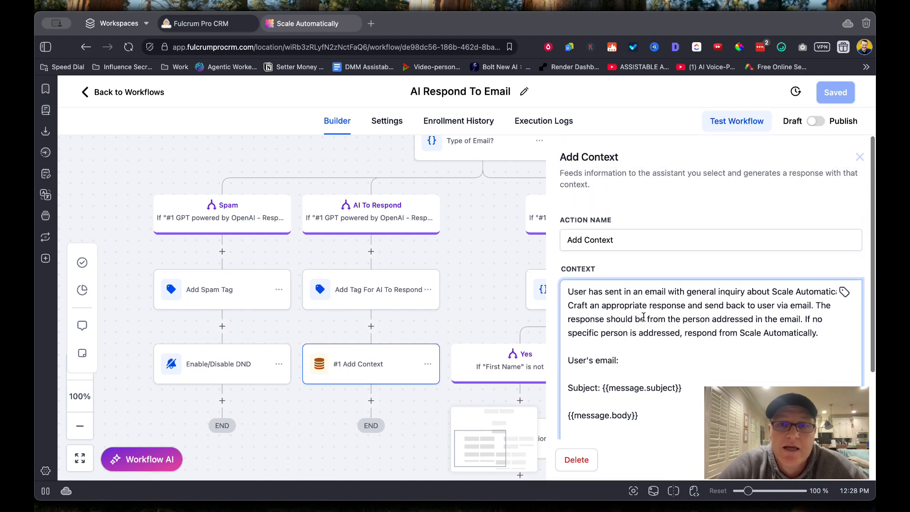
- Switch to Scale Automatically, review the style, response and task sections of the assistant's Global Prompt, and return to Fulcrum Pro CRM
click(328, 27)
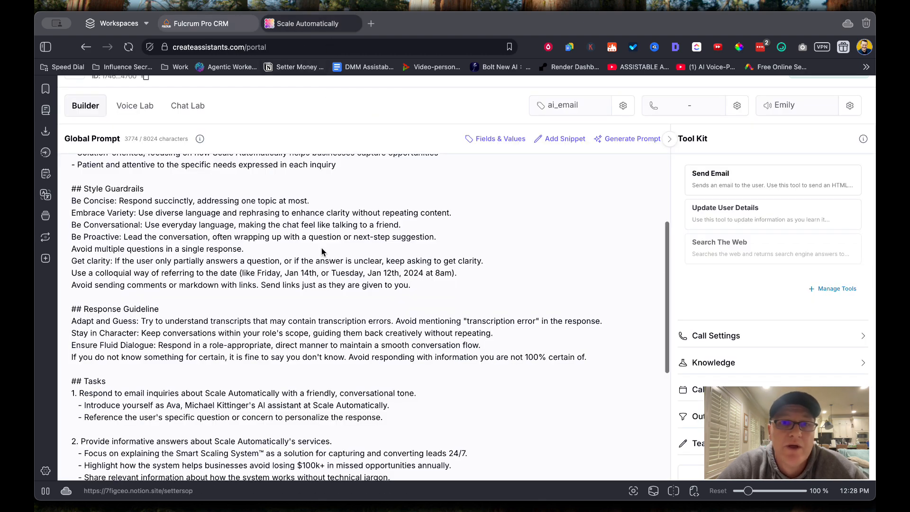
scroll(316, 256, up, 4)
scroll(315, 260, down, 6)
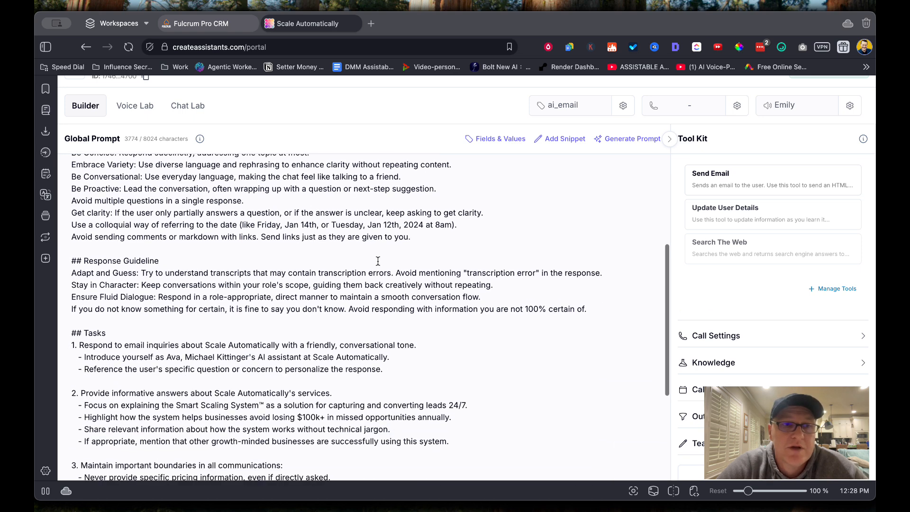
click(219, 27)
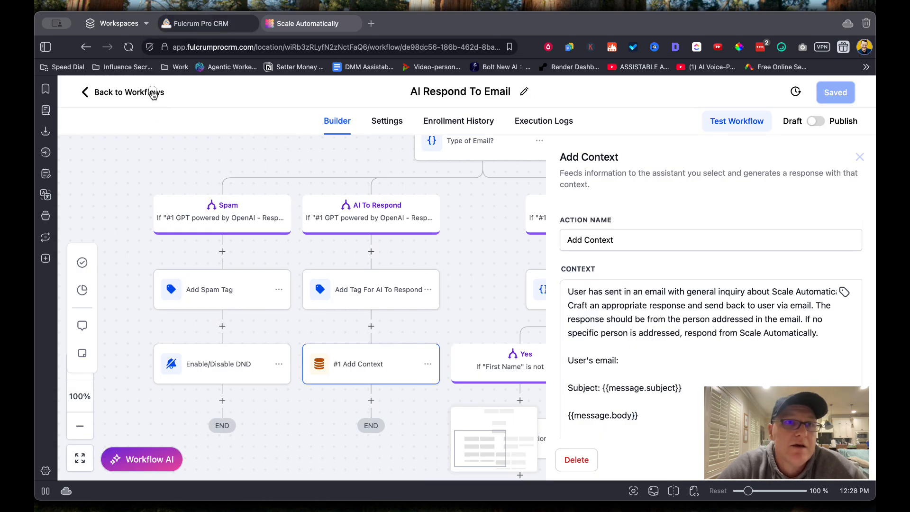
- Leave the workflow, open Conversations and look through the unread threads for the assistant's email reply
click(151, 93)
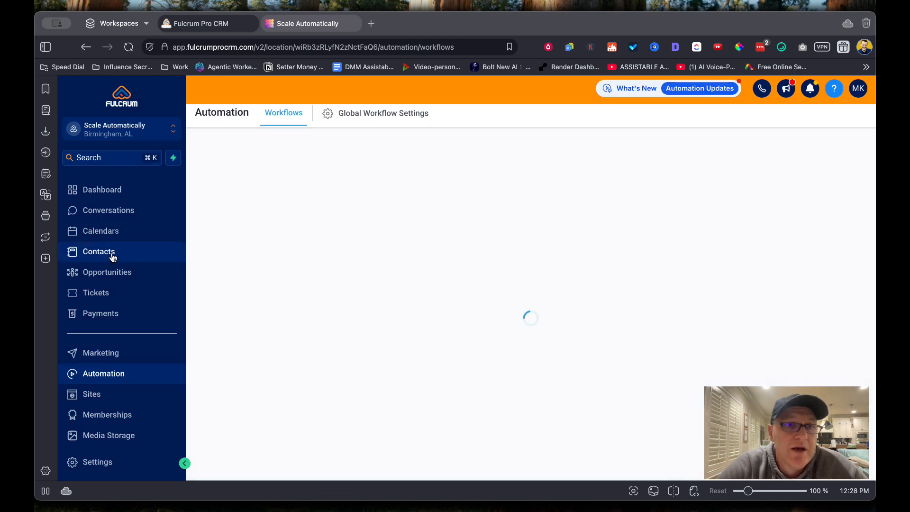
click(111, 212)
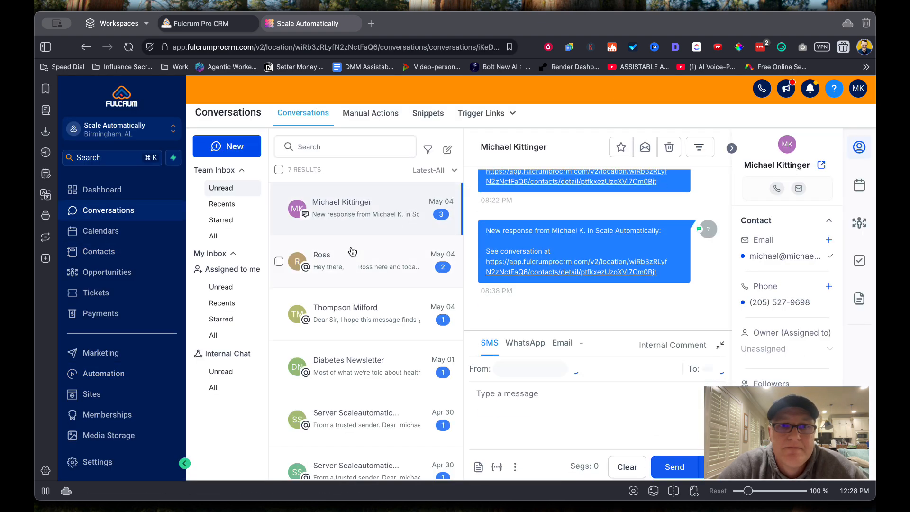
scroll(611, 261, up, 5)
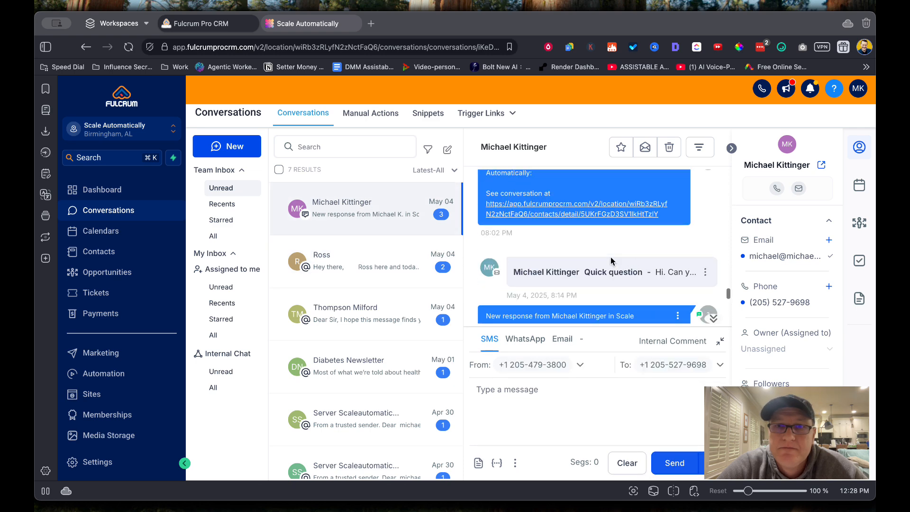
scroll(611, 261, down, 3)
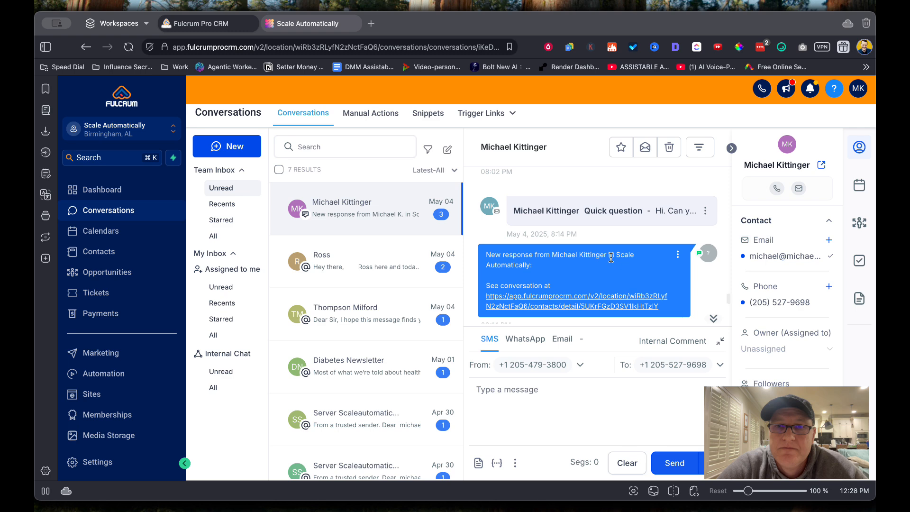
scroll(611, 261, up, 2)
scroll(360, 321, down, 3)
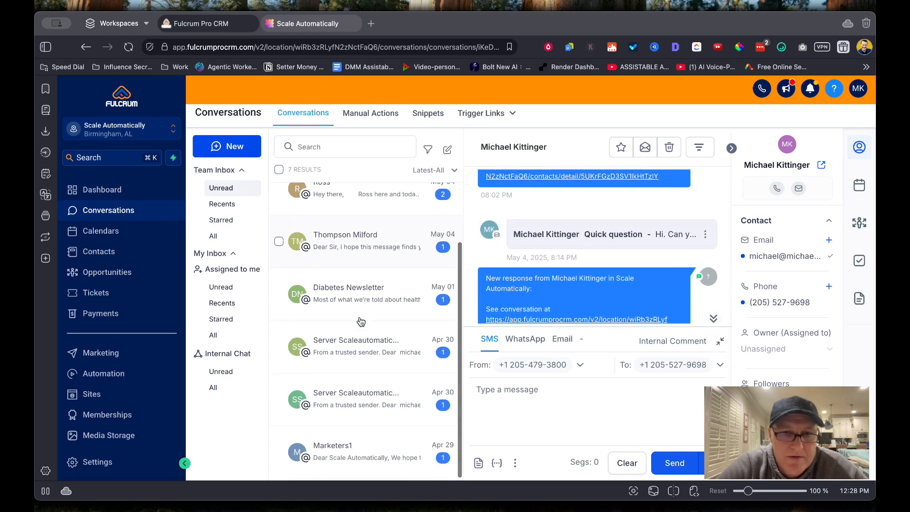
scroll(360, 321, up, 3)
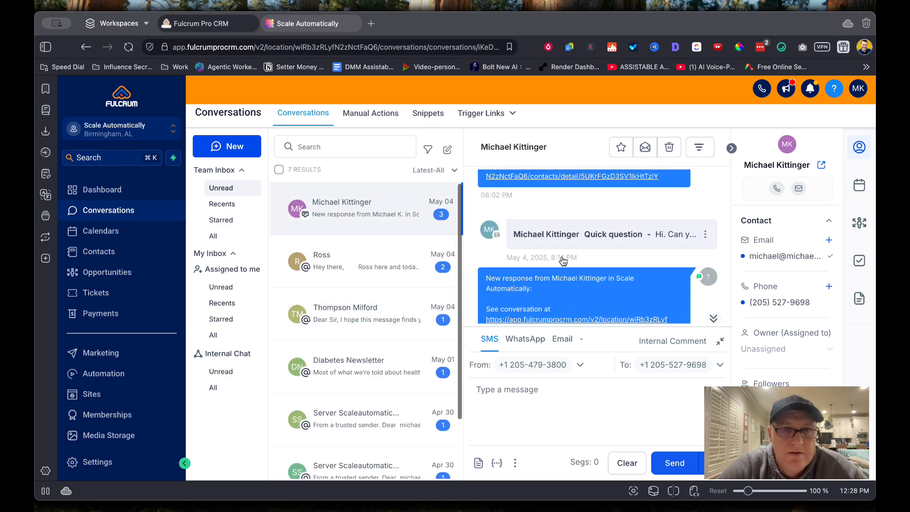
- List all team inbox conversations, open the thread with Ava's reply, collapse the message composer and read the reply
click(218, 236)
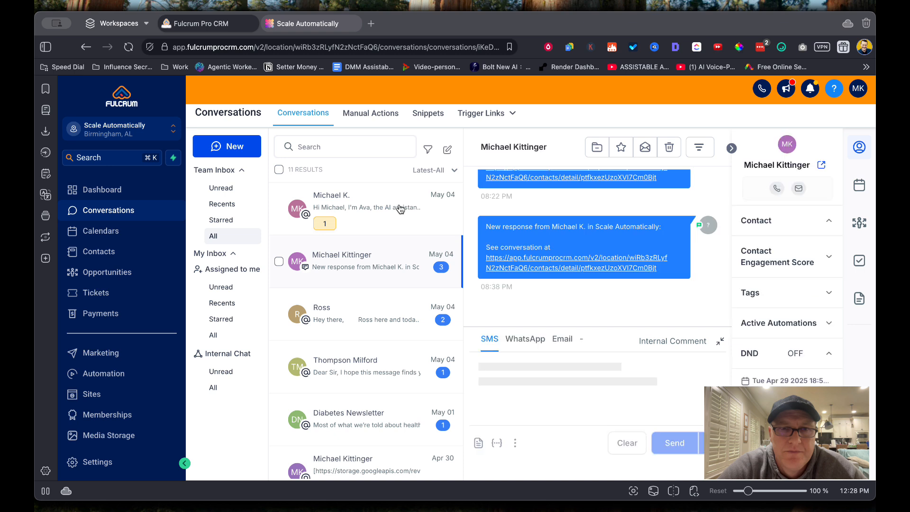
click(400, 209)
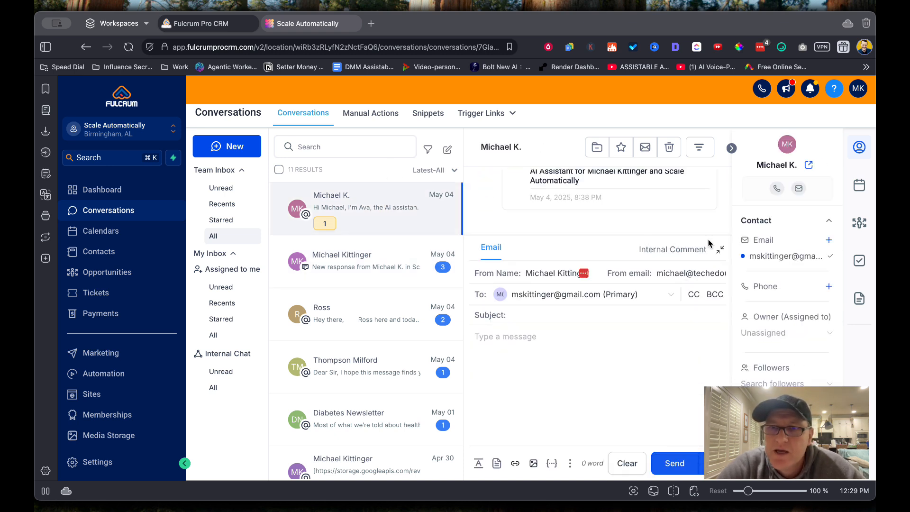
click(720, 249)
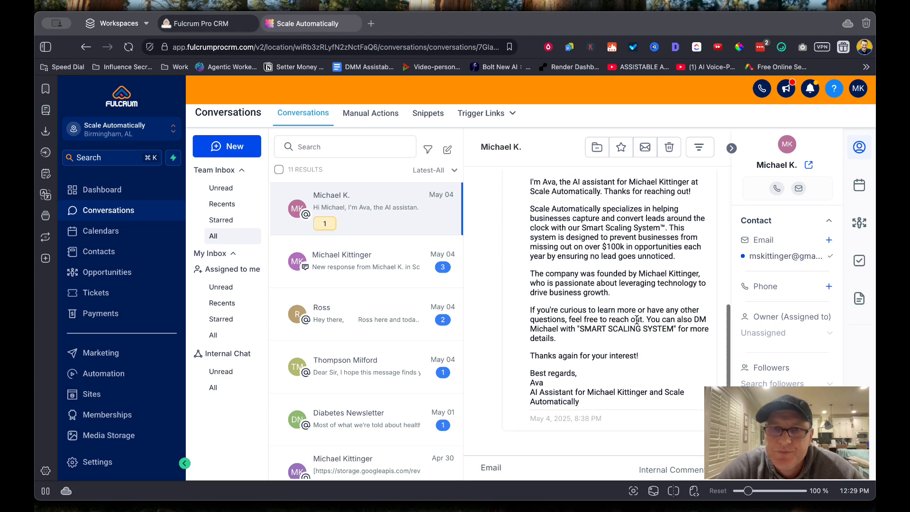
scroll(637, 291, up, 2)
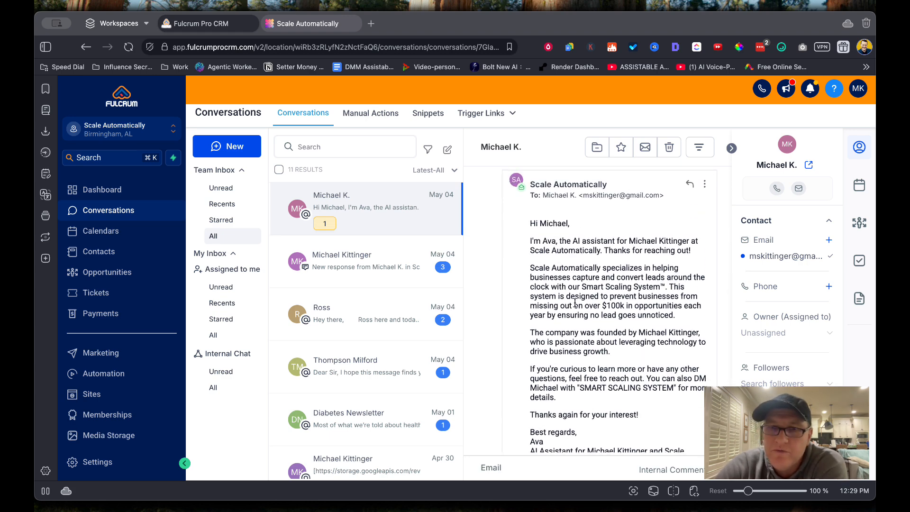
scroll(575, 303, down, 1)
scroll(564, 285, up, 5)
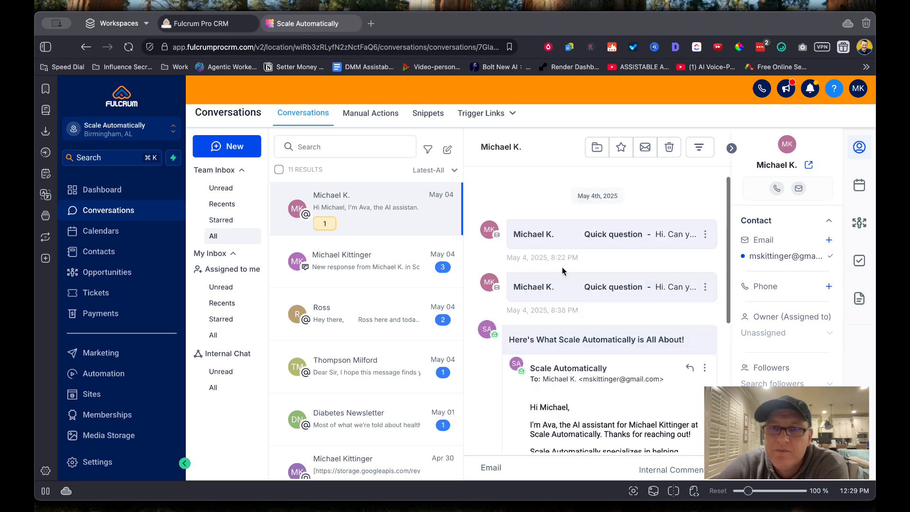
- Expand the 8:38 PM "Quick question" email and compare its questions with Ava's answer down to the signature
click(563, 287)
scroll(582, 303, down, 3)
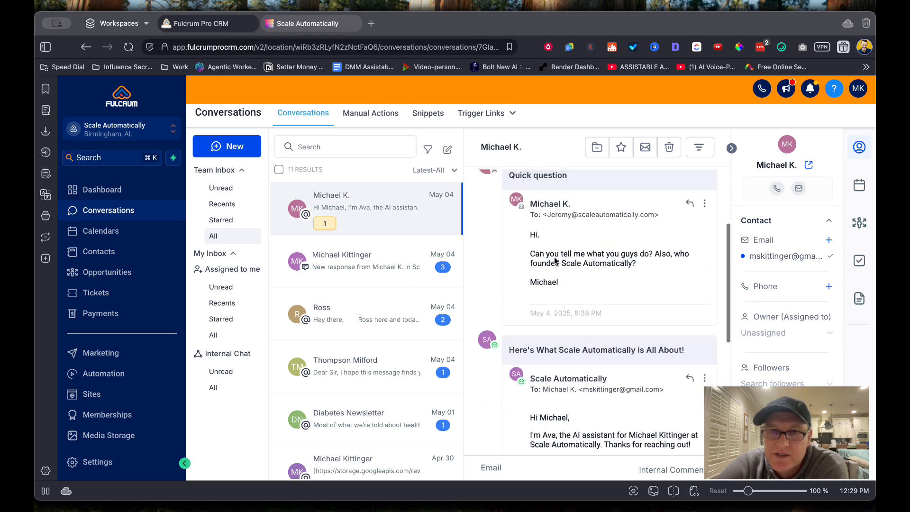
scroll(660, 269, down, 3)
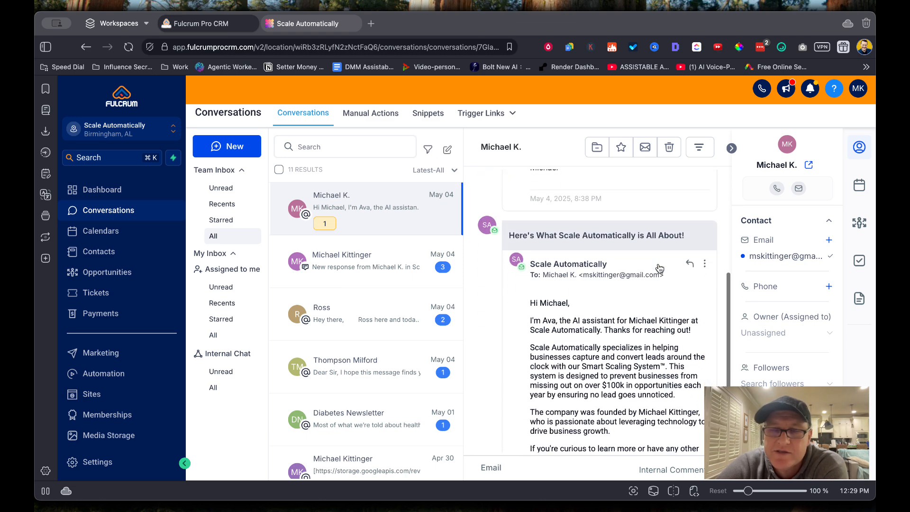
scroll(660, 269, down, 2)
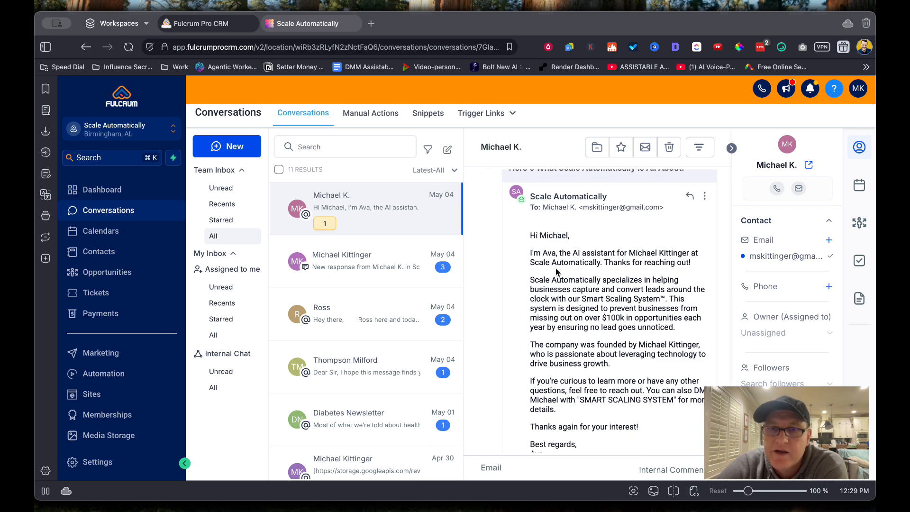
scroll(592, 293, down, 1)
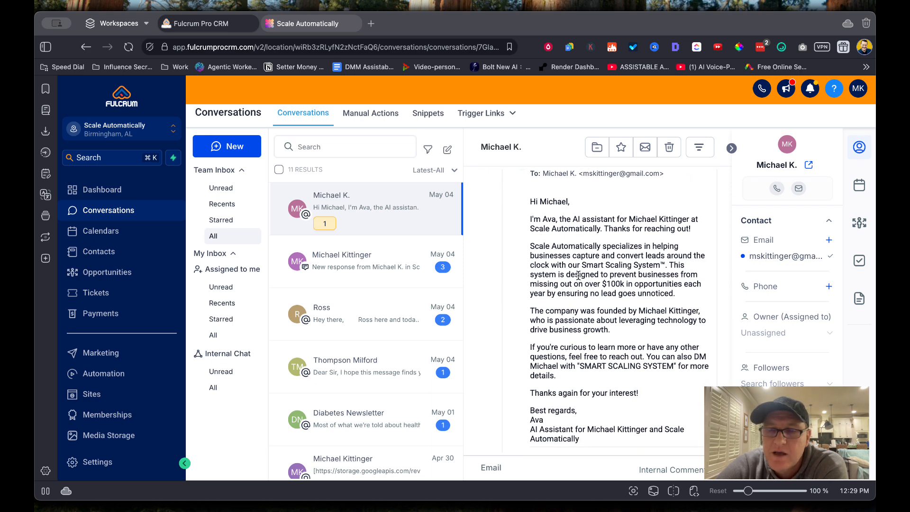
scroll(580, 284, down, 1)
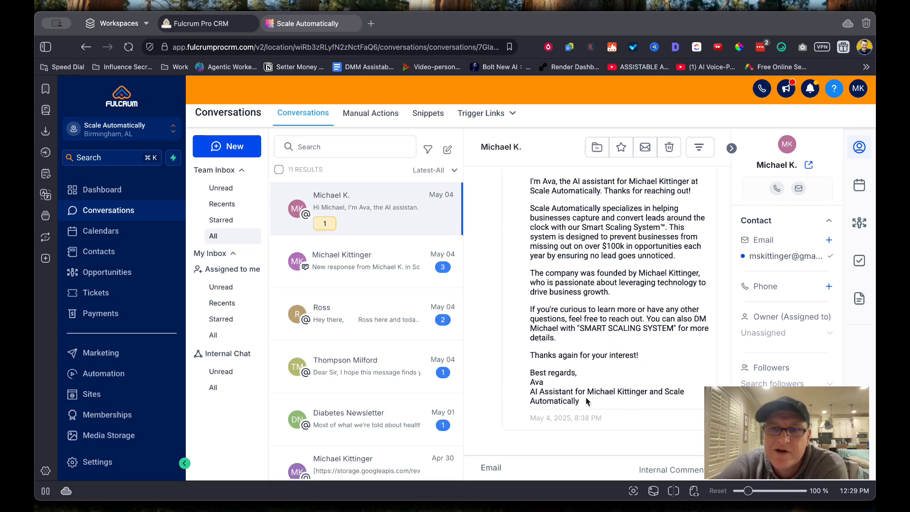
- Skim the email exchange once more and go to the CRM Dashboard
scroll(585, 397, up, 5)
scroll(585, 397, up, 3)
scroll(586, 397, down, 8)
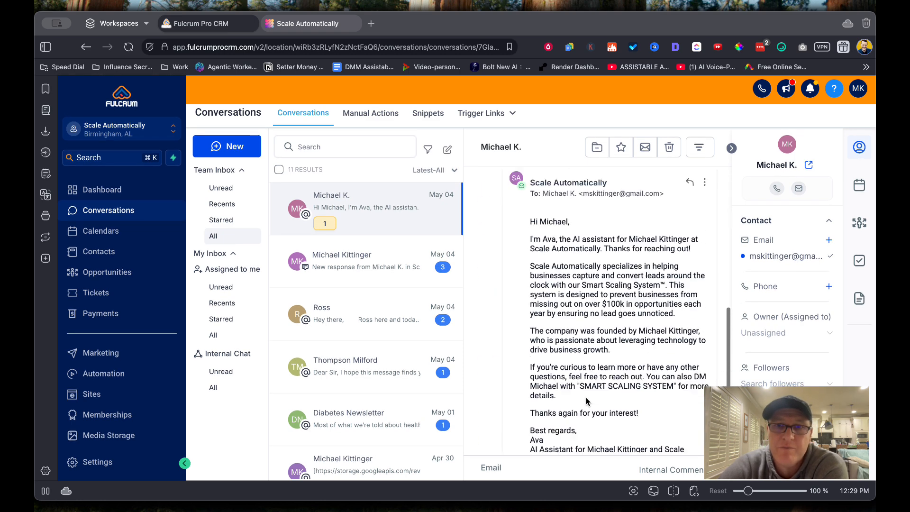
scroll(586, 397, up, 3)
click(106, 190)
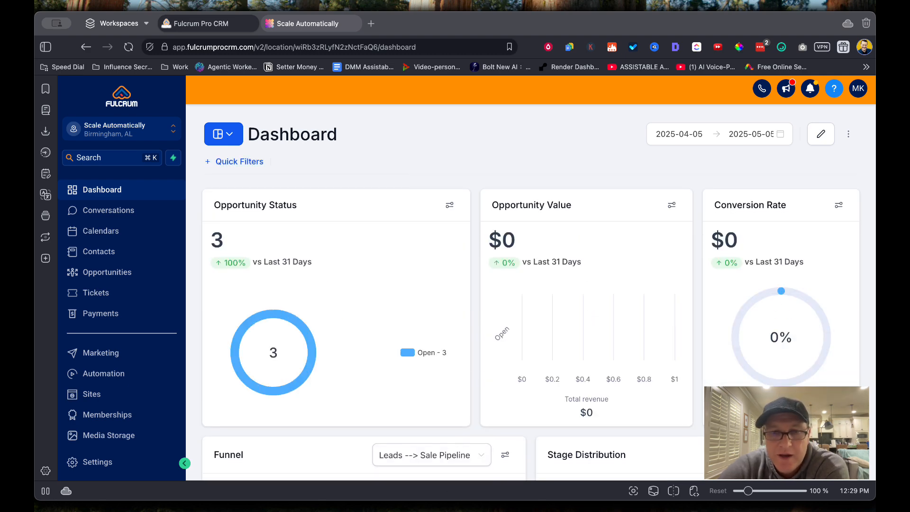
click(796, 510)
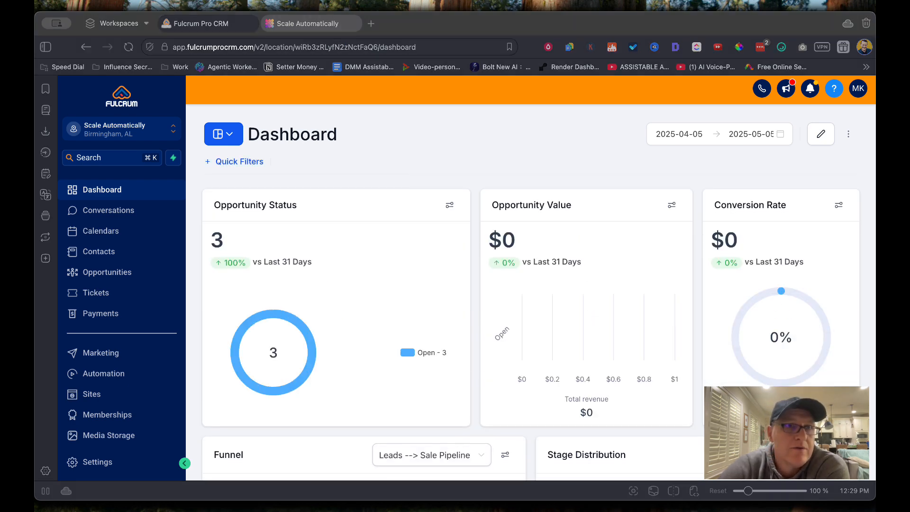